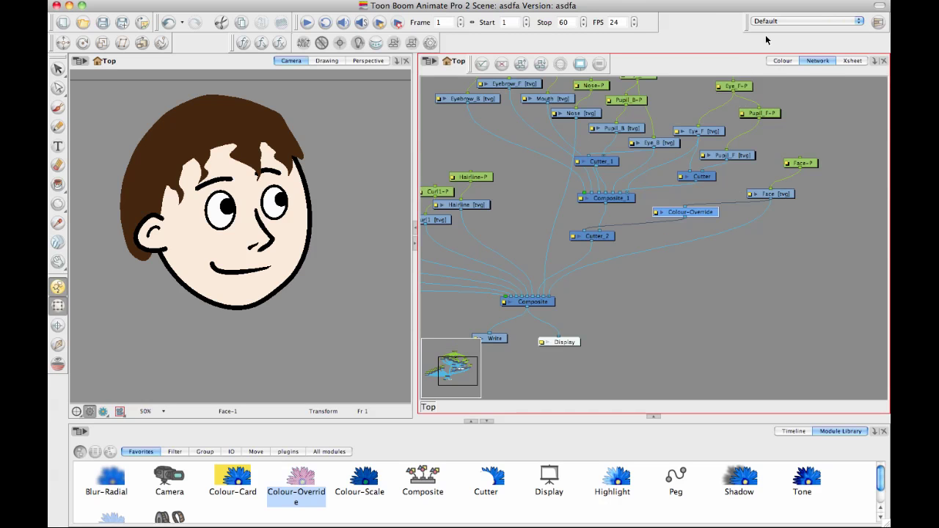
# Connect the Display module to Colour-Override and then to Cutter_2 to preview each output in the Camera view
pyautogui.moveTo(702, 212); pyautogui.dragTo(702, 206)
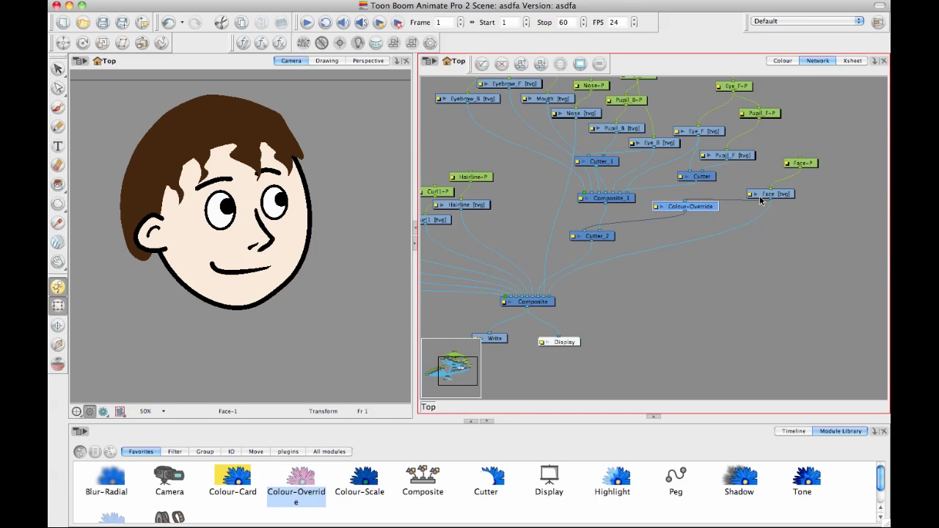
pyautogui.moveTo(778, 192); pyautogui.dragTo(781, 188)
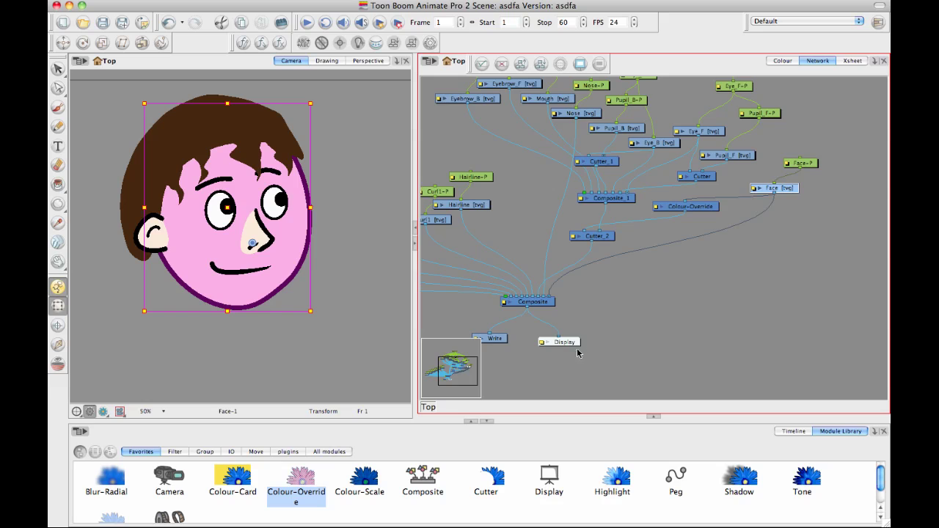
pyautogui.moveTo(570, 342); pyautogui.dragTo(708, 249)
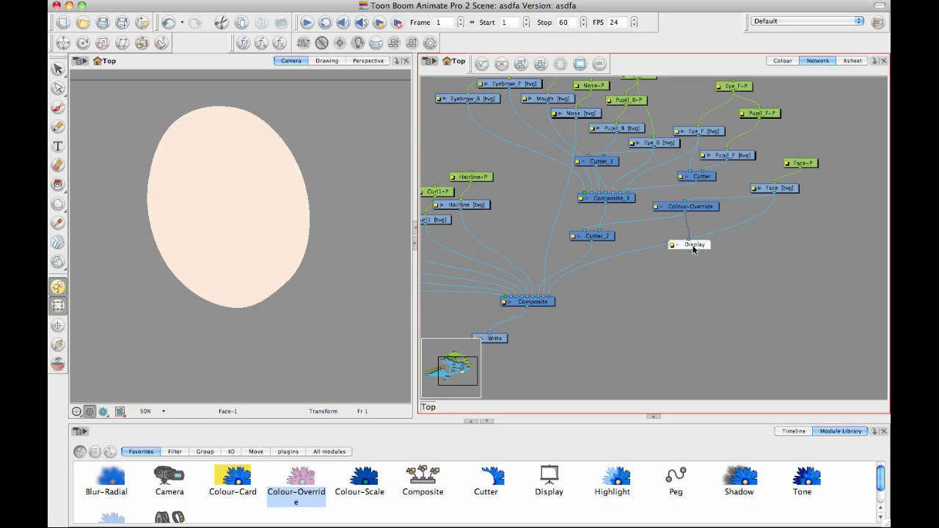
pyautogui.moveTo(700, 249); pyautogui.dragTo(603, 265)
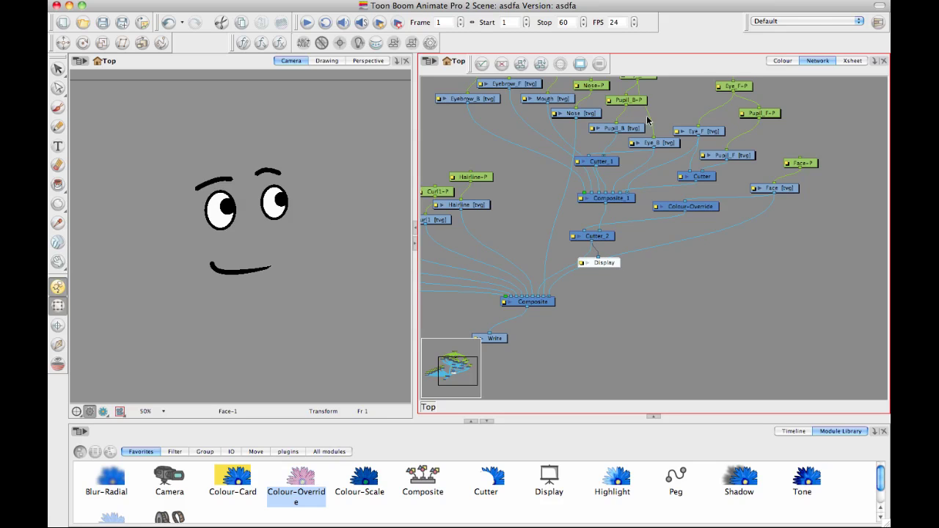
# Try moving the facial features in the Camera view, then undo the move
pyautogui.moveTo(609, 132); pyautogui.dragTo(623, 174)
pyautogui.scroll(5, 624, 176)
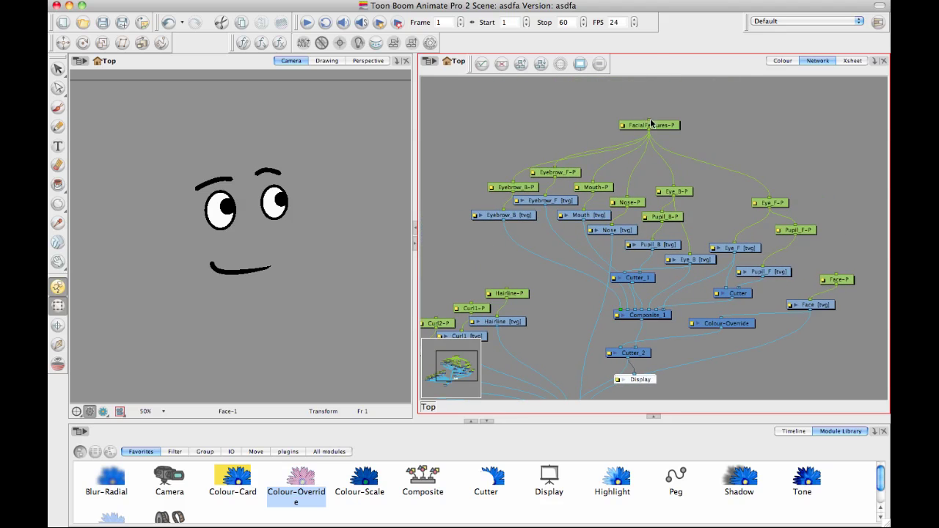
pyautogui.click(244, 221)
pyautogui.moveTo(244, 221); pyautogui.dragTo(289, 253)
pyautogui.press('super+z')
# Reconnect the Display module to the final Composite and clear the node selection
pyautogui.scroll(-5, 688, 223)
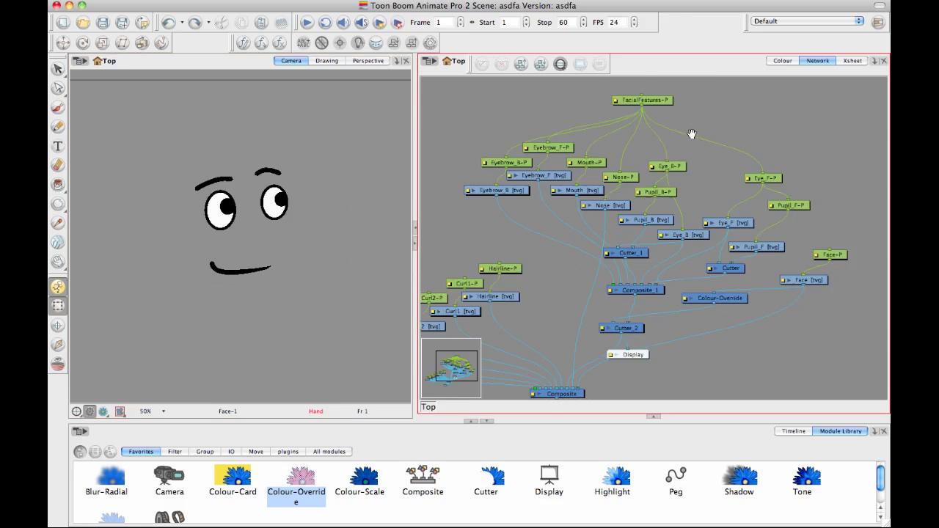
pyautogui.moveTo(657, 248); pyautogui.dragTo(602, 320)
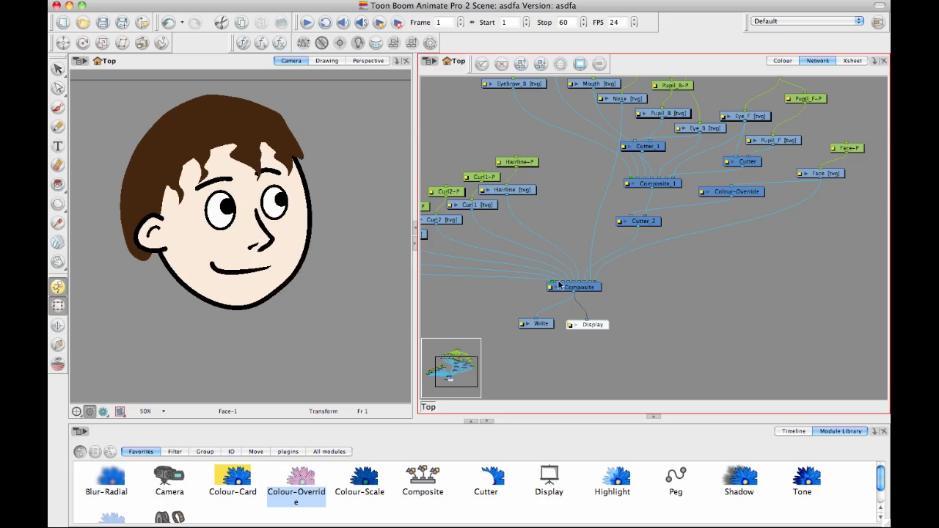
pyautogui.click(631, 298)
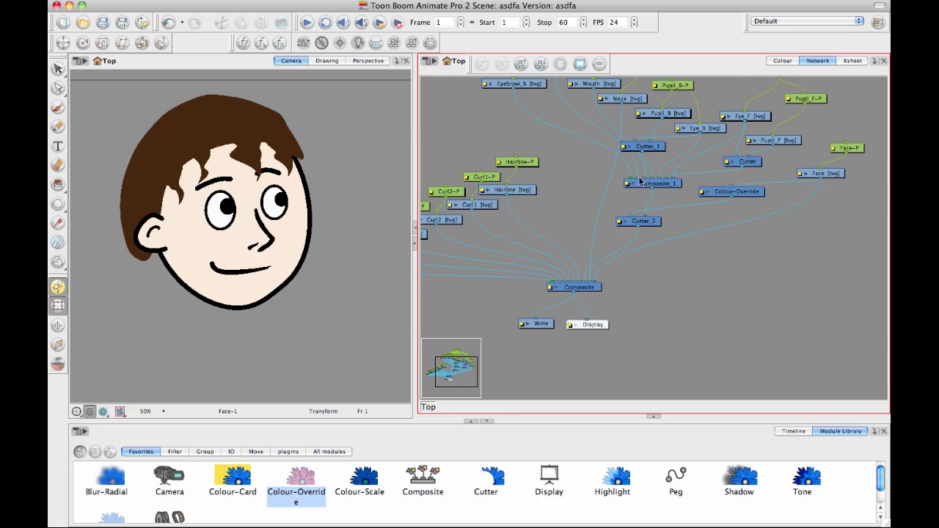
# Examine the network's layout from the facial feature pegs to the hair curl and ear pegs
pyautogui.moveTo(634, 257); pyautogui.dragTo(713, 314)
pyautogui.moveTo(629, 232); pyautogui.dragTo(661, 263)
pyautogui.press('2')
pyautogui.moveTo(688, 219); pyautogui.dragTo(631, 188)
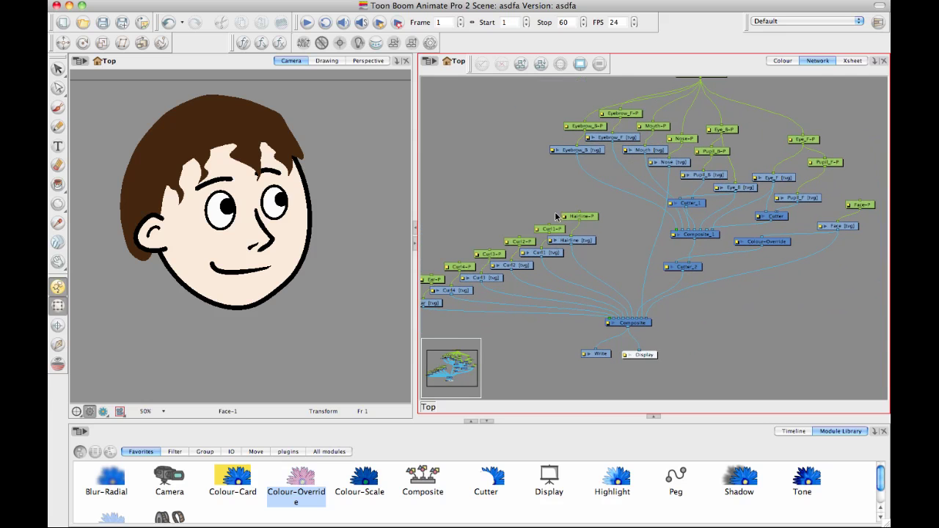
pyautogui.hscroll(-7, 573, 174)
pyautogui.scroll(1, 573, 174)
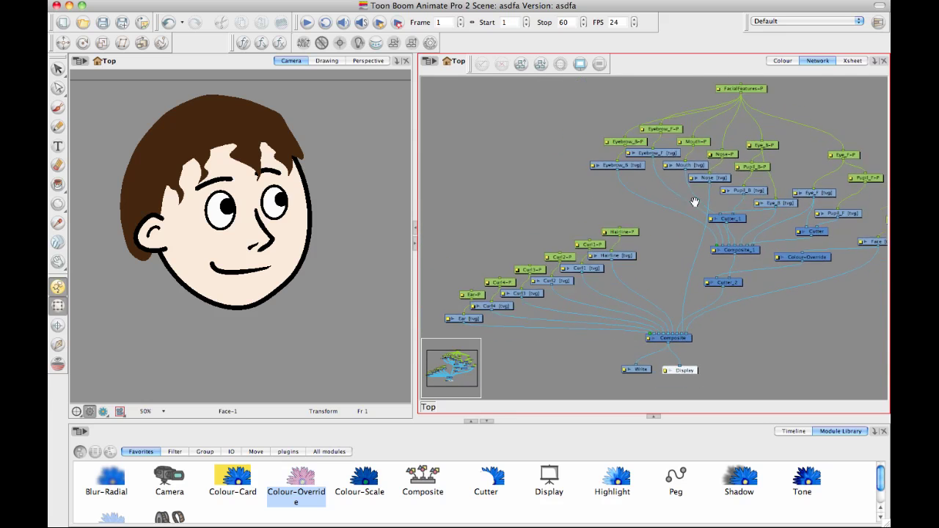
pyautogui.hscroll(3, 628, 147)
pyautogui.scroll(1, 628, 148)
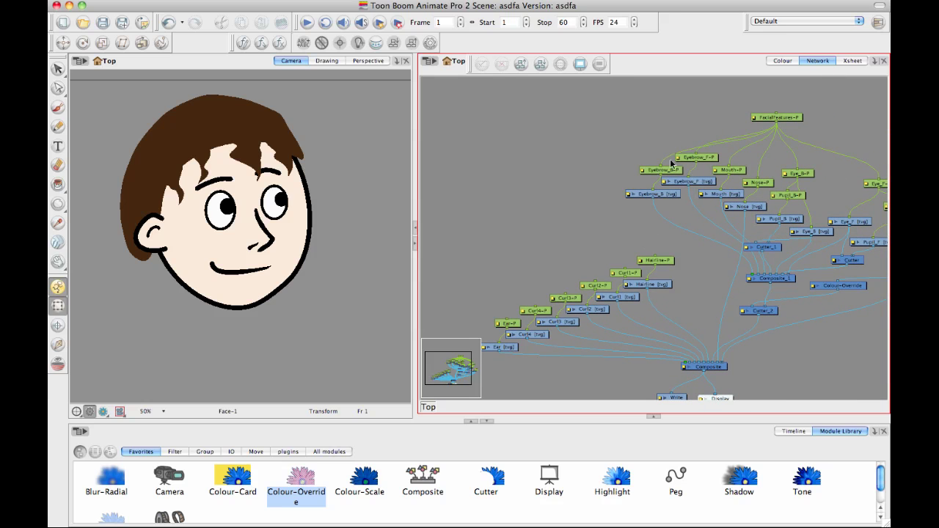
# Select the FacialFeatures-P peg in the network and show the Timeline in place of the Module Library
pyautogui.moveTo(661, 160); pyautogui.dragTo(649, 147)
pyautogui.moveTo(561, 210); pyautogui.dragTo(564, 244)
pyautogui.click(774, 135)
pyautogui.moveTo(774, 132); pyautogui.dragTo(774, 129)
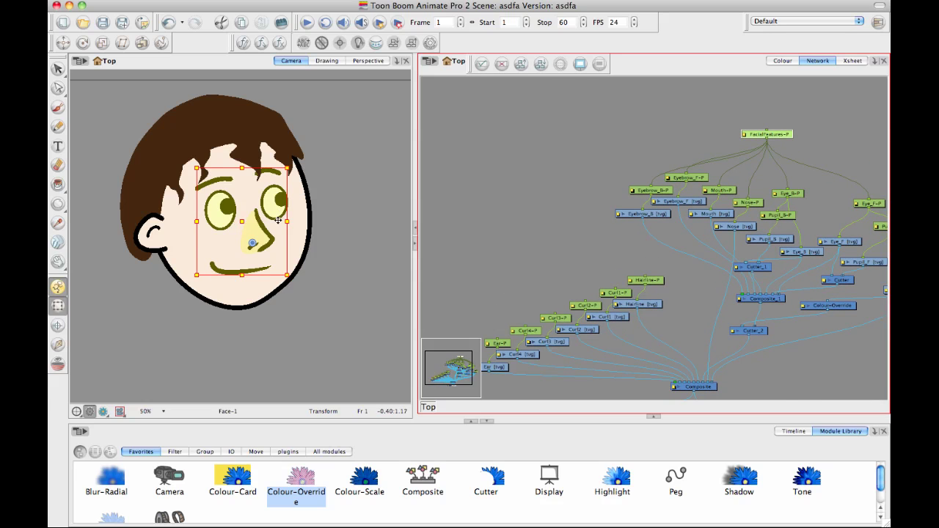
pyautogui.click(787, 431)
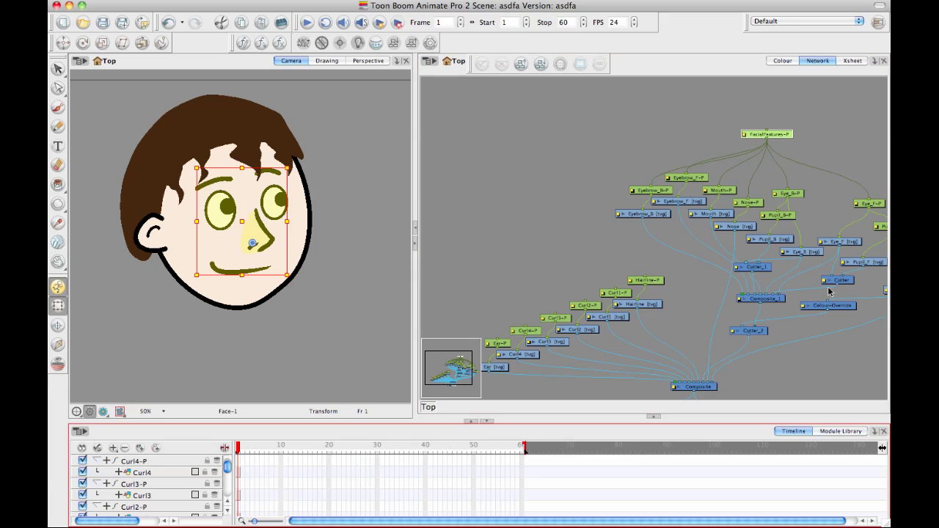
# Add a new peg above FacialFeatures-P and connect it as that peg's parent
pyautogui.click(655, 137)
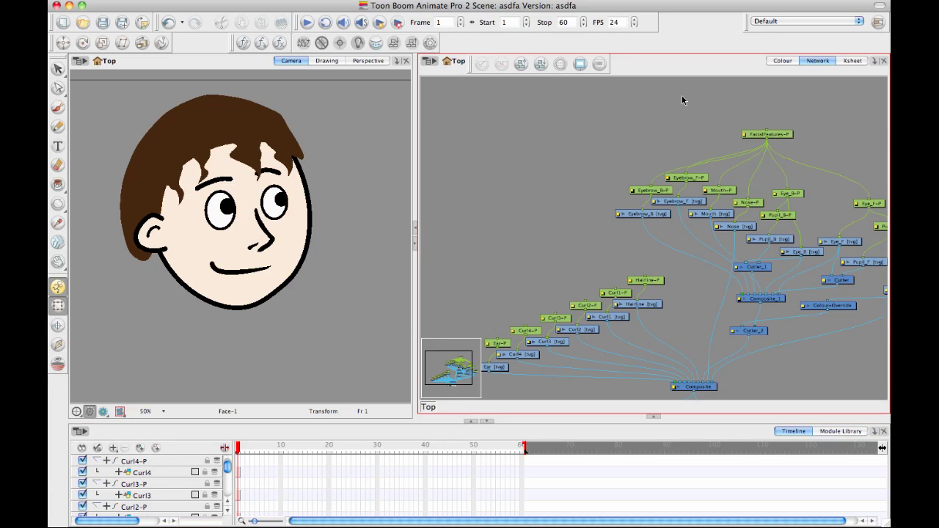
pyautogui.press('super+p')
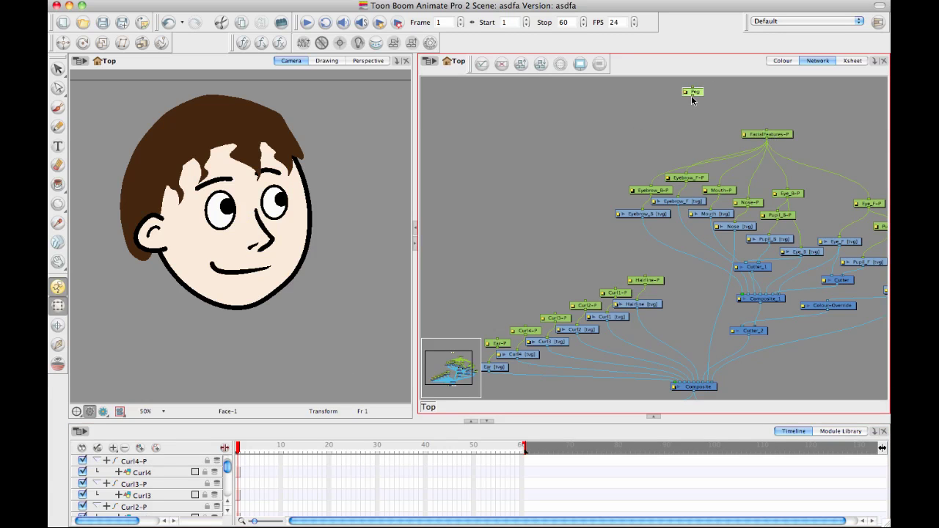
pyautogui.moveTo(690, 99); pyautogui.dragTo(767, 131)
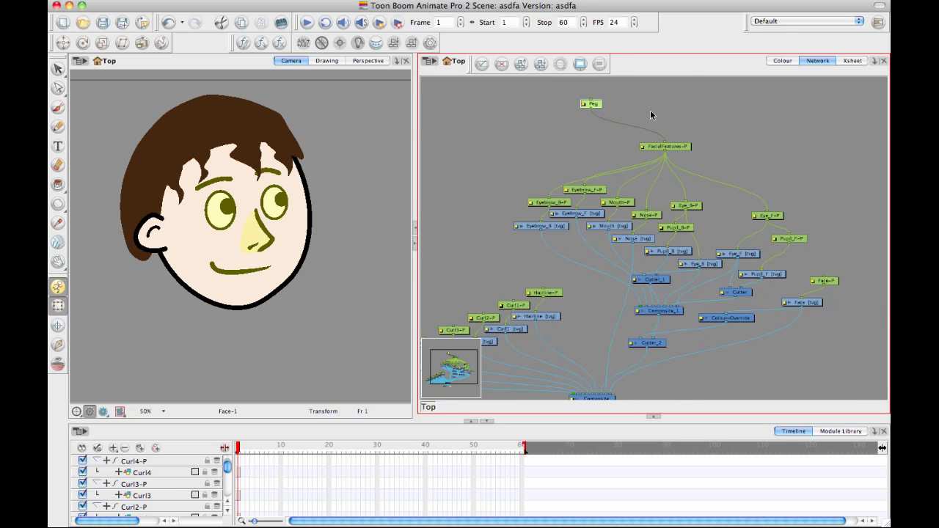
# Connect the new peg as parent to Face-P and Hairline-P
pyautogui.moveTo(590, 112)
pyautogui.mouseDown()
pyautogui.moveTo(827, 235)
pyautogui.moveTo(823, 277)
pyautogui.mouseUp()
pyautogui.moveTo(662, 137); pyautogui.dragTo(751, 143)
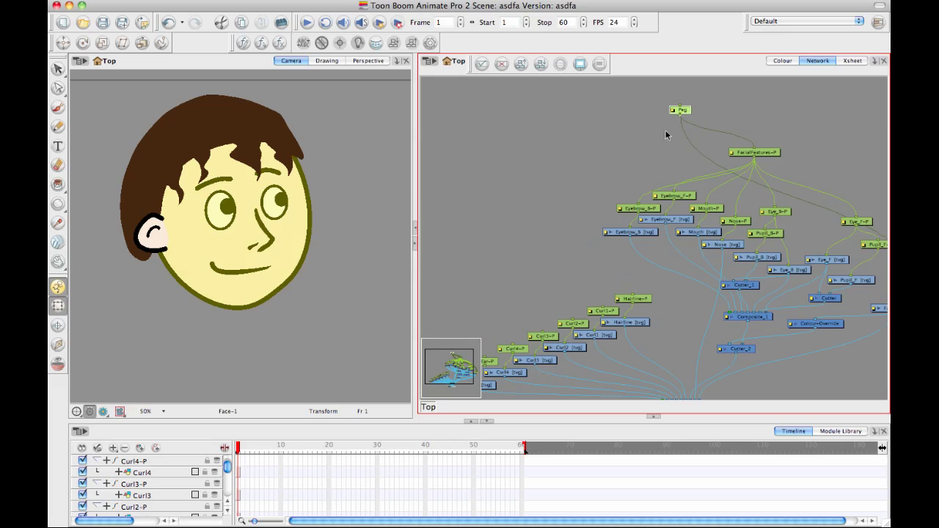
pyautogui.moveTo(680, 115); pyautogui.dragTo(632, 299)
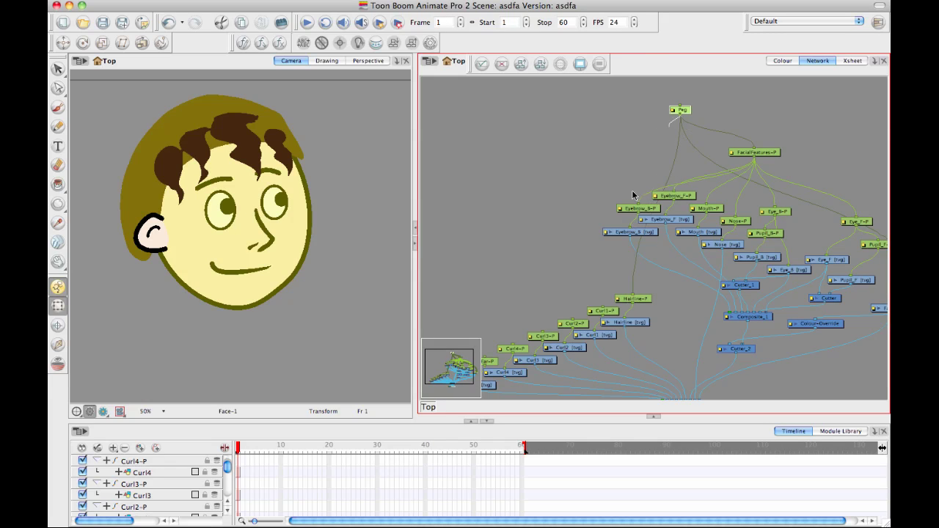
# Connect the new peg as parent to Curl1-P, Curl2-P, Curl3-P, Curl4-P and Ear-P
pyautogui.moveTo(629, 204); pyautogui.dragTo(603, 309)
pyautogui.moveTo(680, 114); pyautogui.dragTo(602, 309)
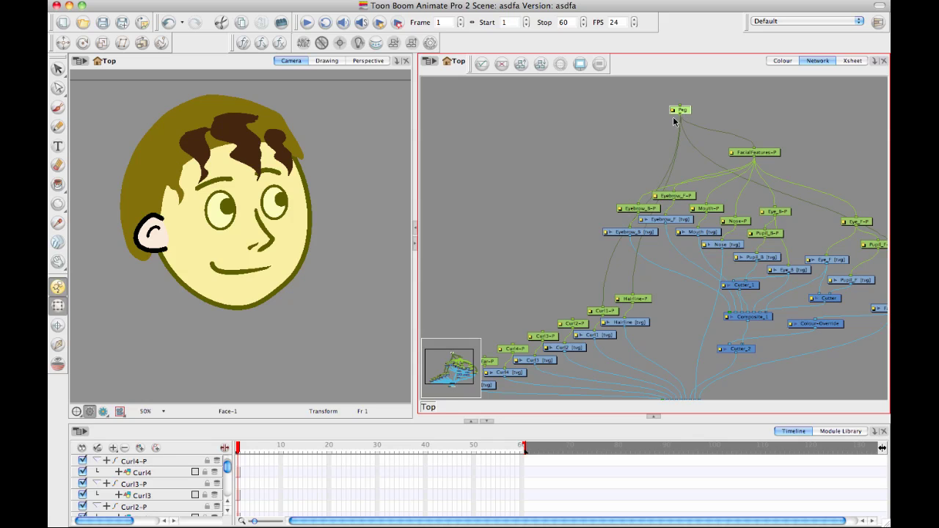
pyautogui.moveTo(680, 115); pyautogui.dragTo(577, 325)
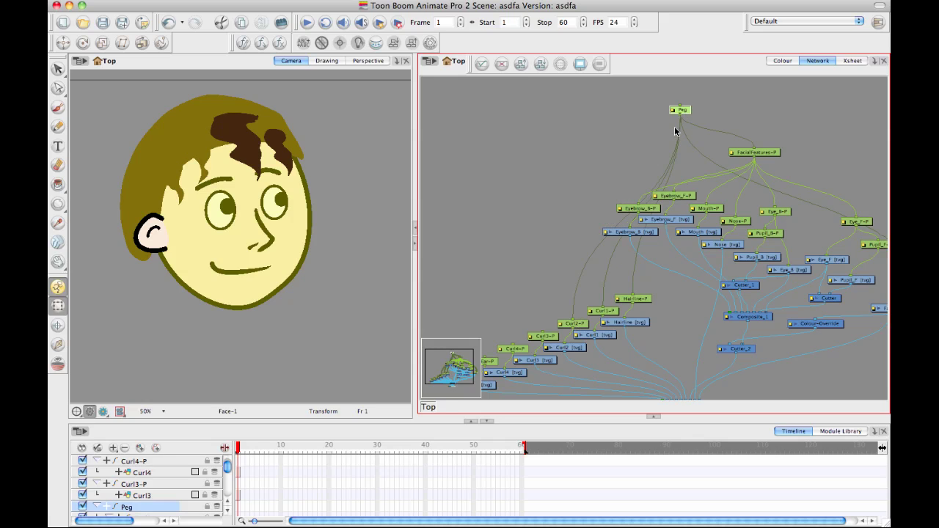
pyautogui.moveTo(682, 116); pyautogui.dragTo(531, 335)
pyautogui.moveTo(612, 133); pyautogui.dragTo(680, 102)
pyautogui.moveTo(714, 140); pyautogui.dragTo(706, 174)
pyautogui.moveTo(739, 119); pyautogui.dragTo(573, 352)
pyautogui.moveTo(740, 119); pyautogui.dragTo(547, 367)
# Automatically reorder the nodes of the whole network
pyautogui.moveTo(698, 115); pyautogui.dragTo(674, 50)
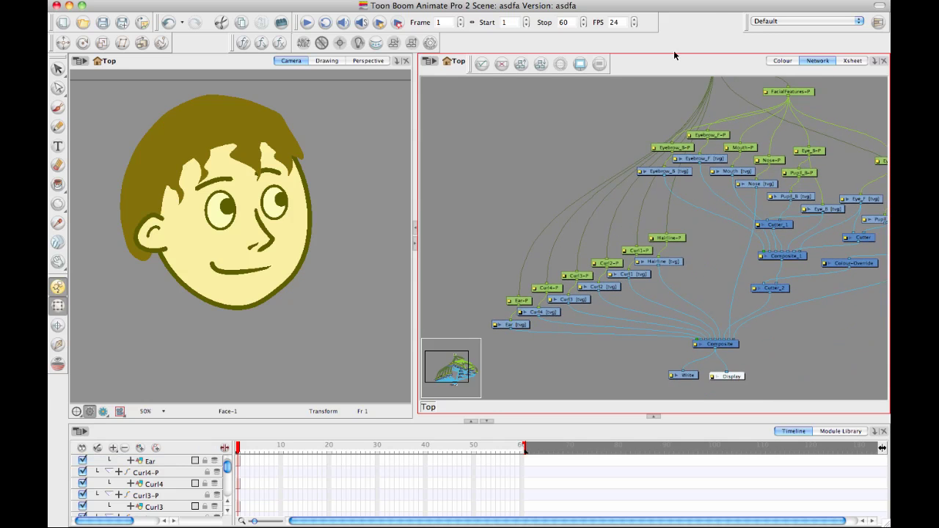
pyautogui.moveTo(666, 188); pyautogui.dragTo(642, 223)
pyautogui.scroll(-4, 641, 226)
pyautogui.hscroll(3, 641, 225)
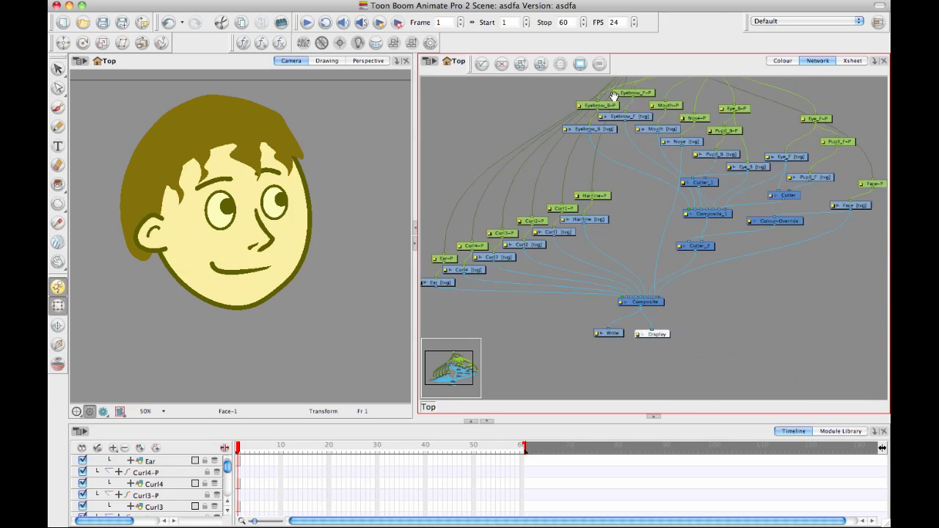
pyautogui.moveTo(621, 303); pyautogui.dragTo(616, 298)
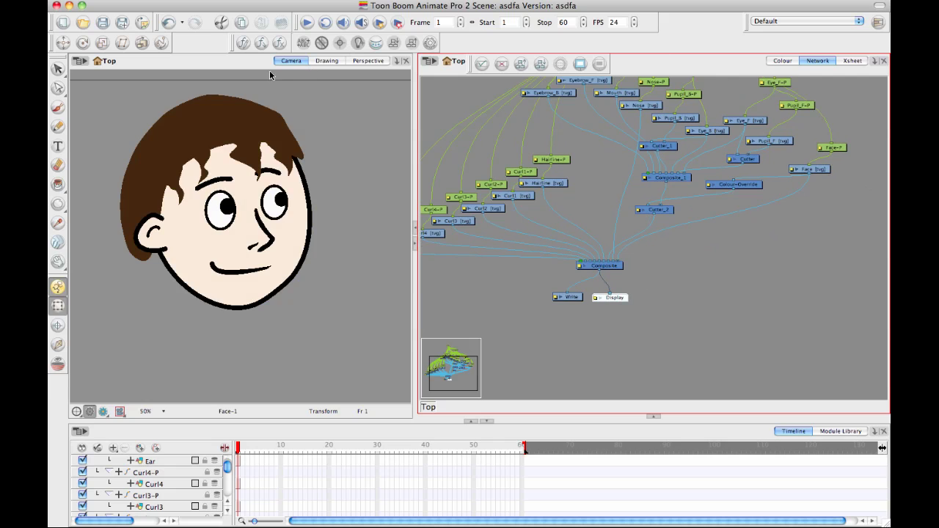
pyautogui.click(521, 64)
pyautogui.click(445, 279)
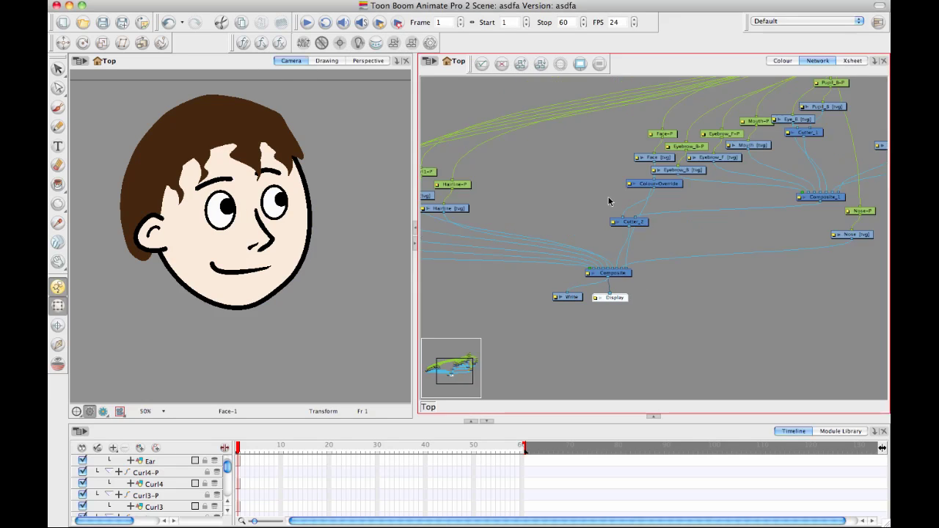
# Tidy the reordered network by repositioning crowded nodes, placing Nose-P and its drawing between the hair and face nodes, and select the new peg
pyautogui.moveTo(627, 183); pyautogui.dragTo(657, 163)
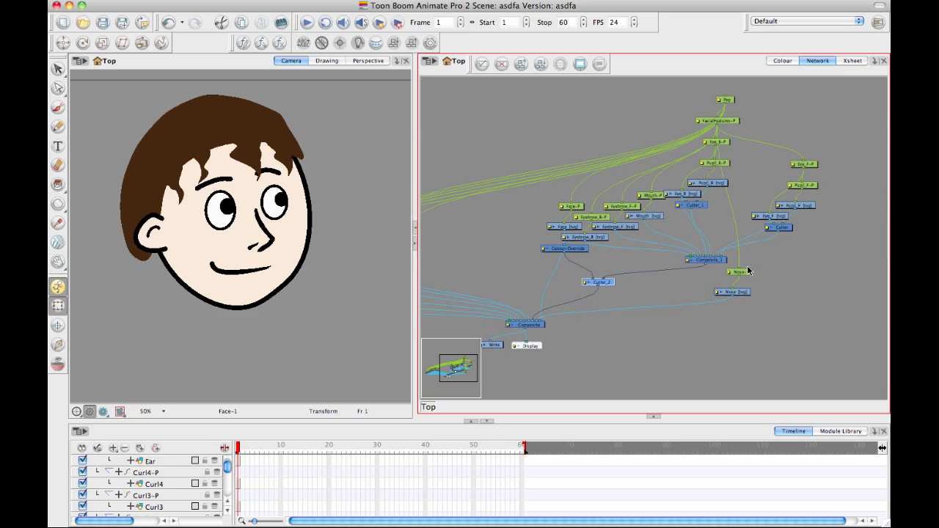
pyautogui.moveTo(760, 312); pyautogui.dragTo(495, 243)
pyautogui.moveTo(597, 208); pyautogui.dragTo(712, 244)
pyautogui.moveTo(791, 94); pyautogui.dragTo(604, 96)
pyautogui.moveTo(543, 178); pyautogui.dragTo(397, 368)
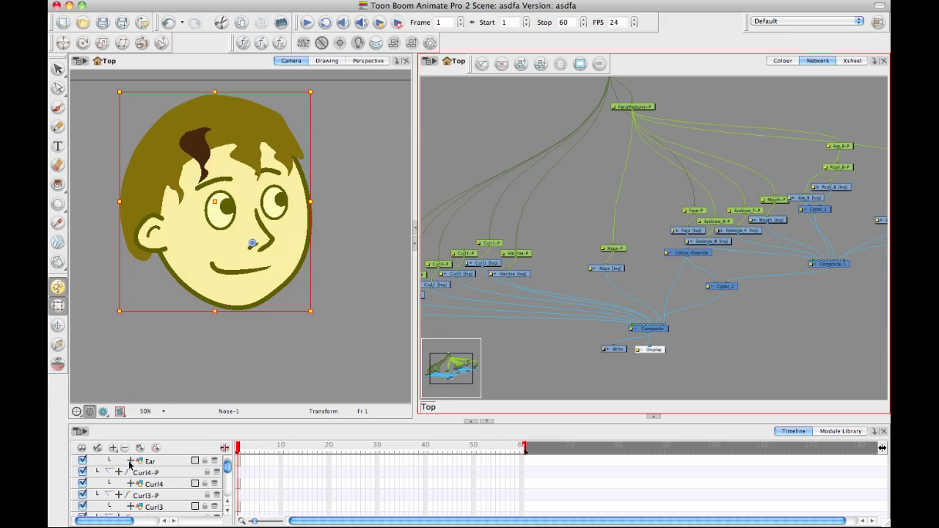
# Collapse the Peg layer in the timeline and check the head at frames 60 and 8
pyautogui.moveTo(230, 470); pyautogui.dragTo(228, 458)
pyautogui.click(93, 462)
pyautogui.click(95, 461)
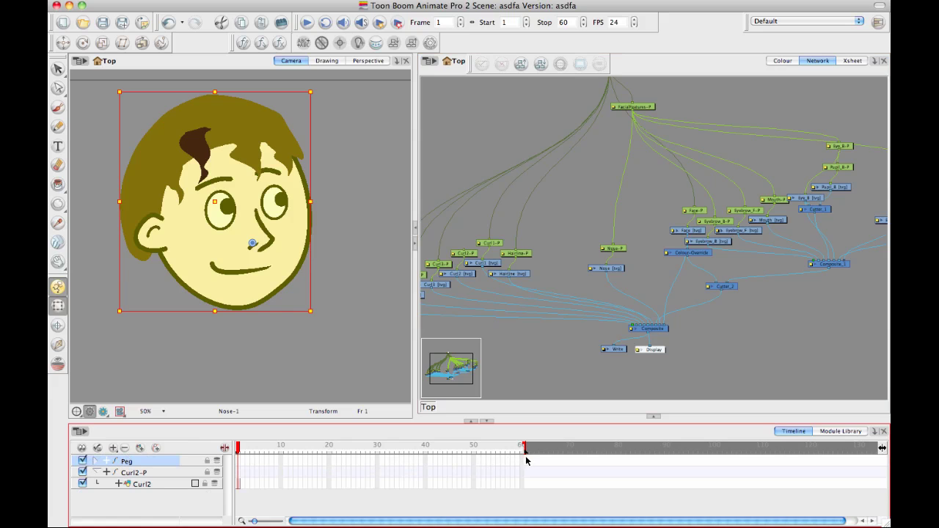
pyautogui.click(523, 463)
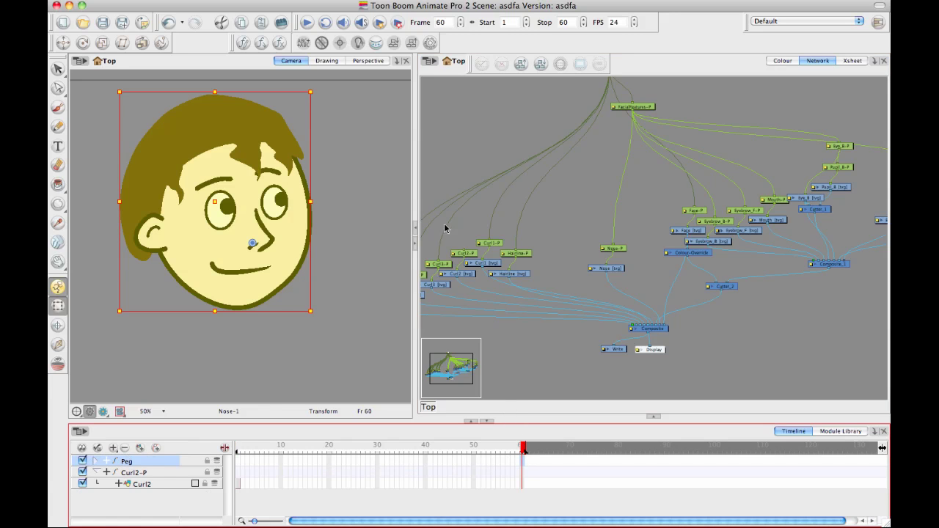
pyautogui.click(272, 485)
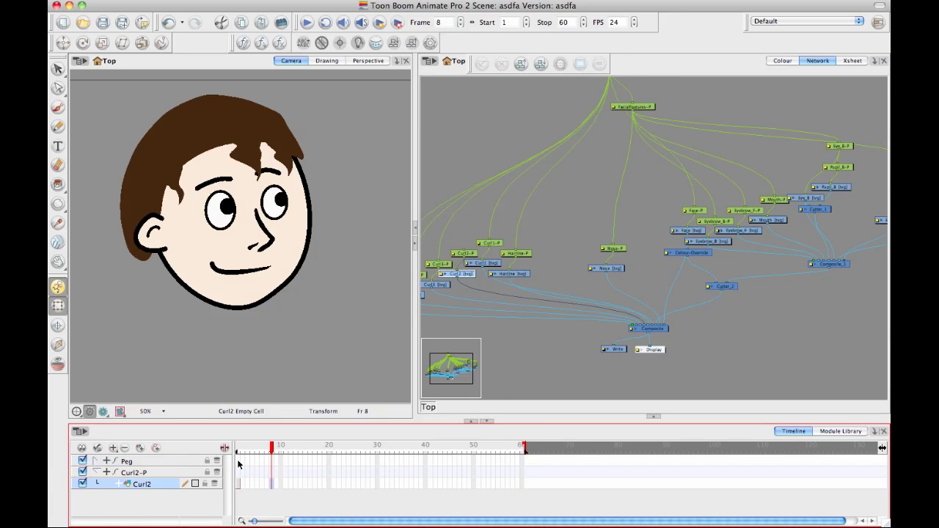
# Set keyframes on the Peg layer at frames 1 and 20
pyautogui.click(245, 461)
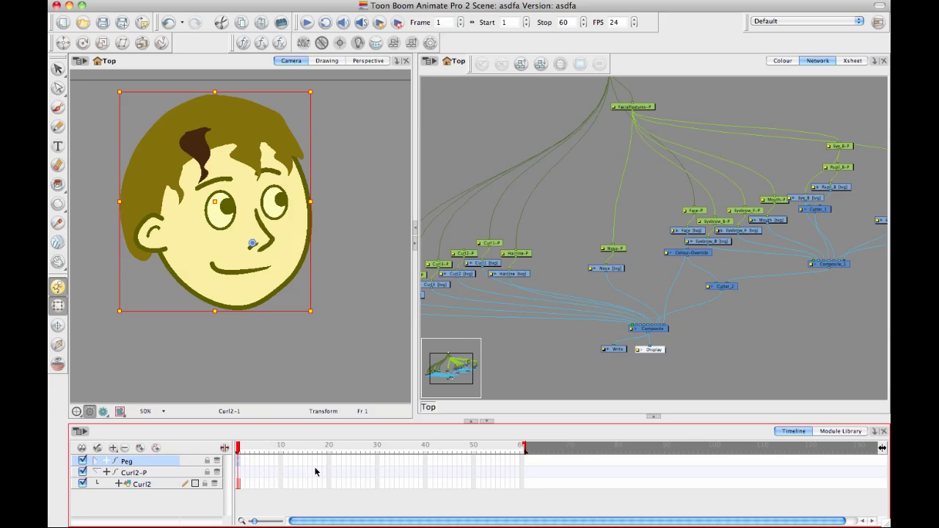
pyautogui.click(329, 457)
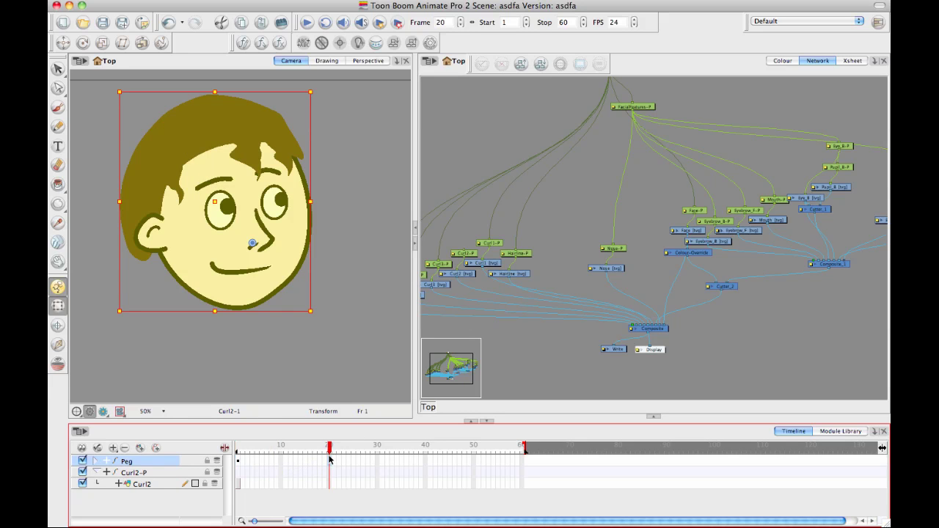
pyautogui.press('F6')
# Widen the camera view, recentre the head in it and clear the selection
pyautogui.click(347, 290)
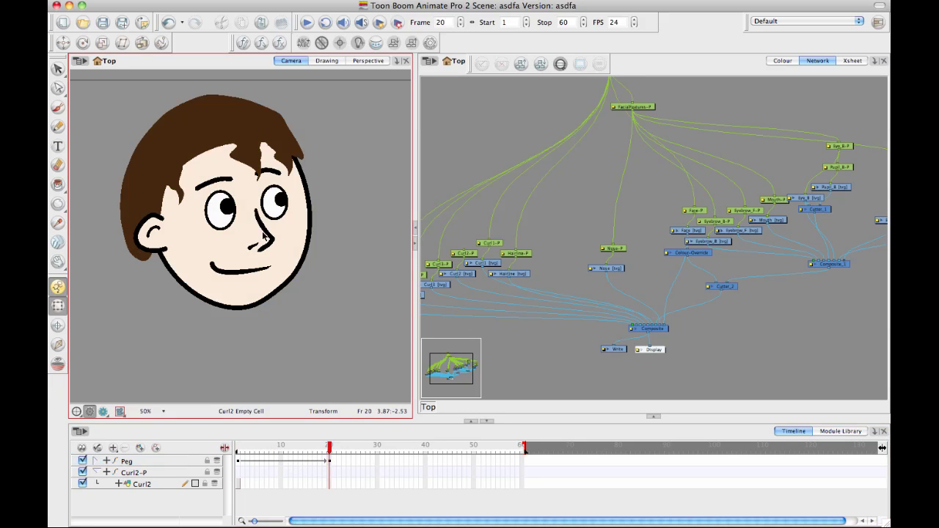
pyautogui.click(262, 235)
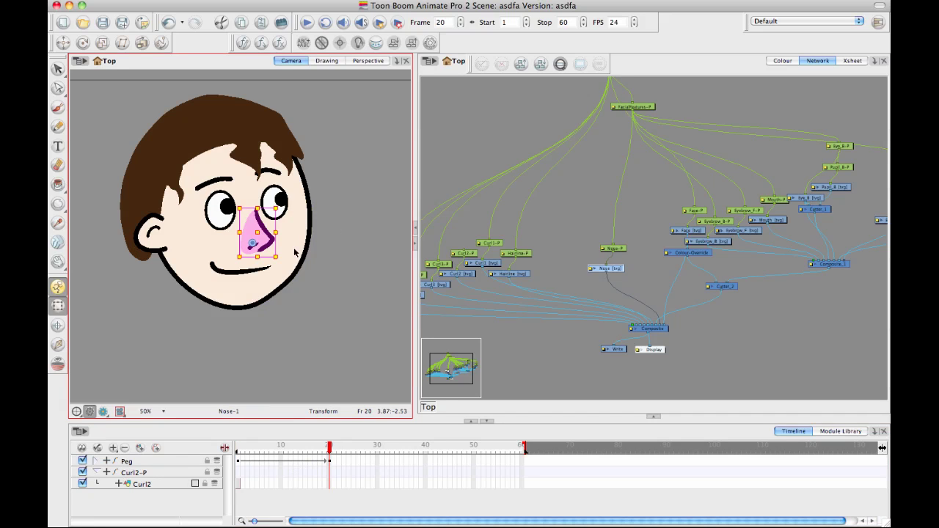
pyautogui.moveTo(284, 245); pyautogui.dragTo(304, 257)
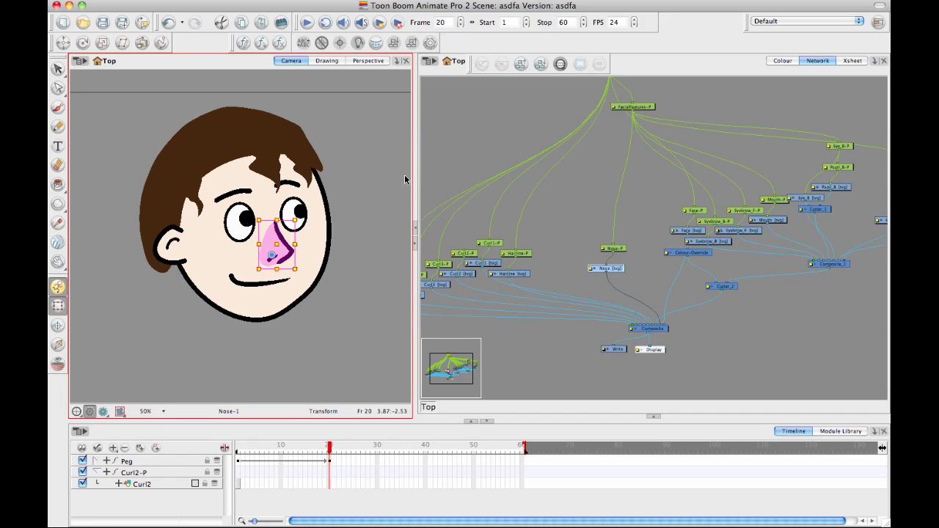
pyautogui.moveTo(415, 161); pyautogui.dragTo(494, 166)
pyautogui.moveTo(379, 212); pyautogui.dragTo(371, 210)
pyautogui.click(374, 283)
# Select the nose drawing and step up its parent hierarchy to the FacialFeatures-P peg
pyautogui.click(314, 250)
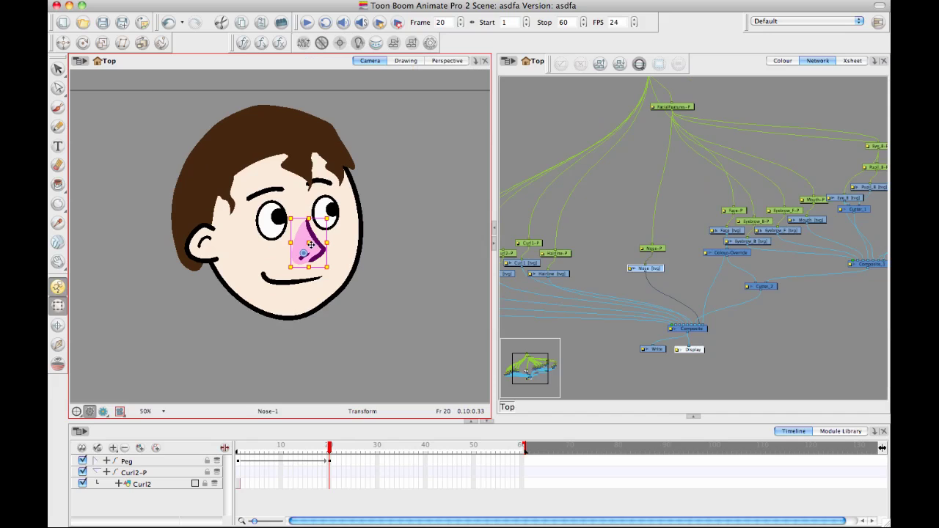
pyautogui.press('b')
pyautogui.press('b')
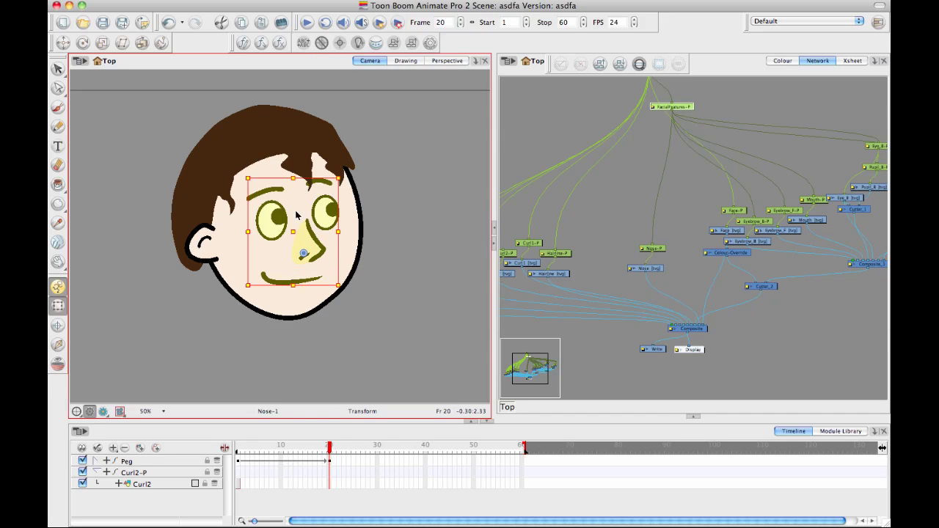
# Show the Transform tool's properties, enable Peg Selection Mode and try it by selecting the nose's peg
pyautogui.click(747, 358)
pyautogui.click(694, 417)
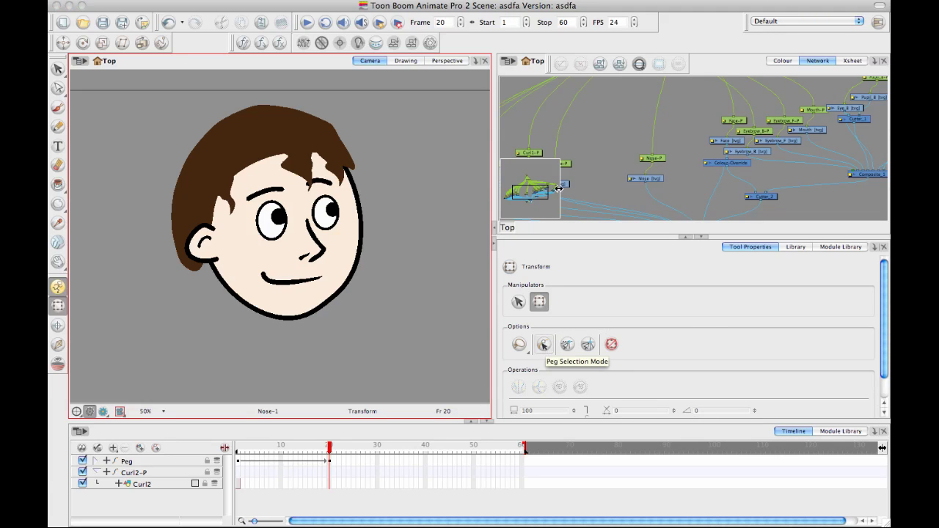
pyautogui.click(544, 345)
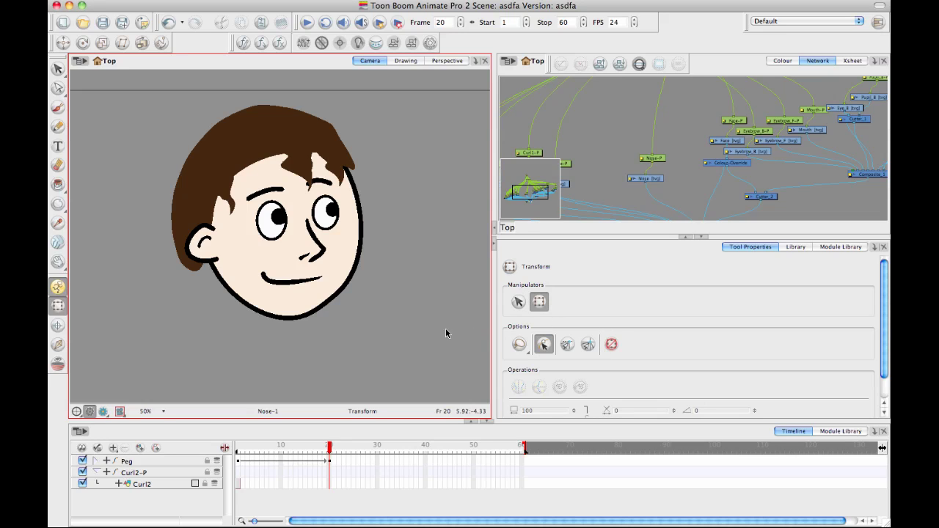
pyautogui.click(312, 253)
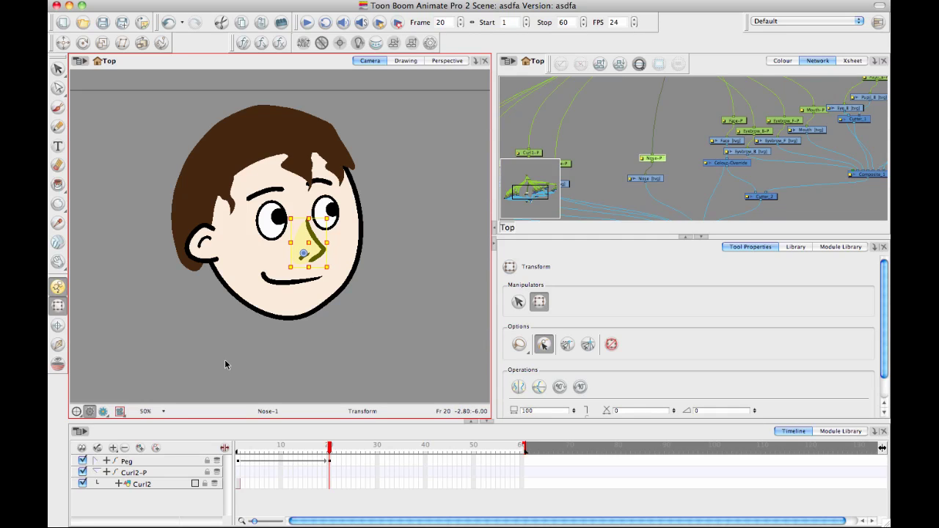
pyautogui.click(453, 266)
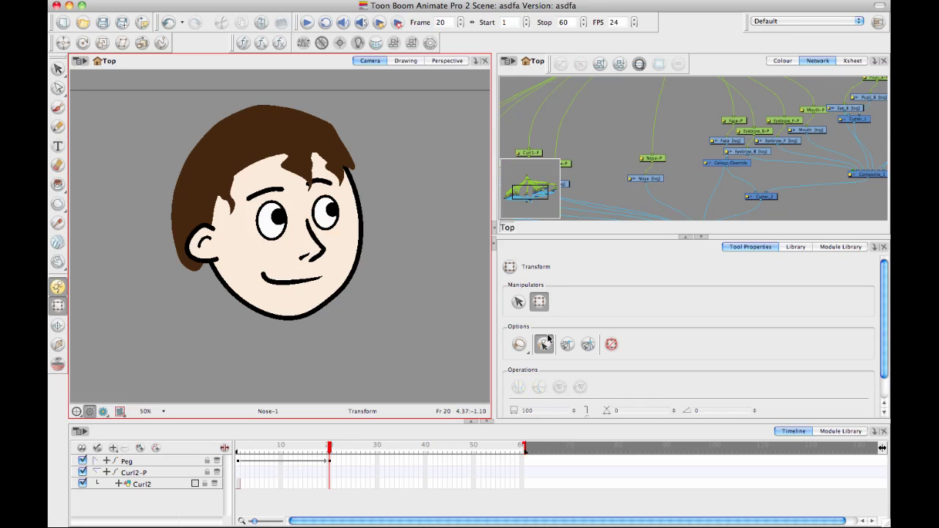
# Disable Peg Selection Mode, select the nose drawing and step up through Nose-P to the facial features peg
pyautogui.click(547, 347)
pyautogui.click(309, 250)
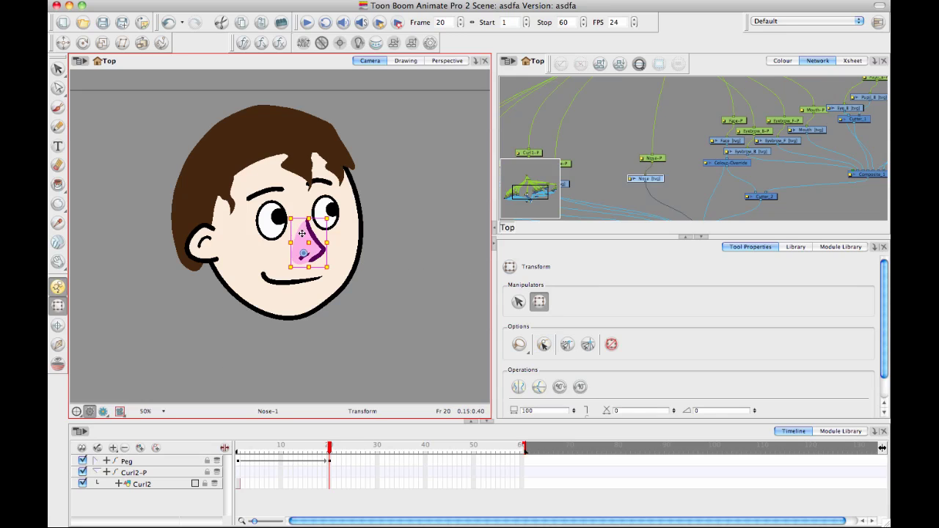
pyautogui.press('b')
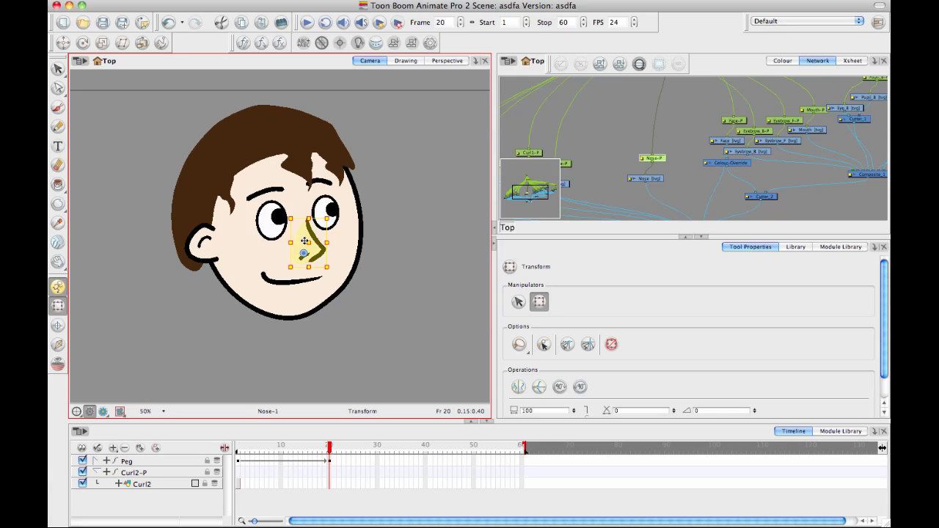
pyautogui.click(304, 240)
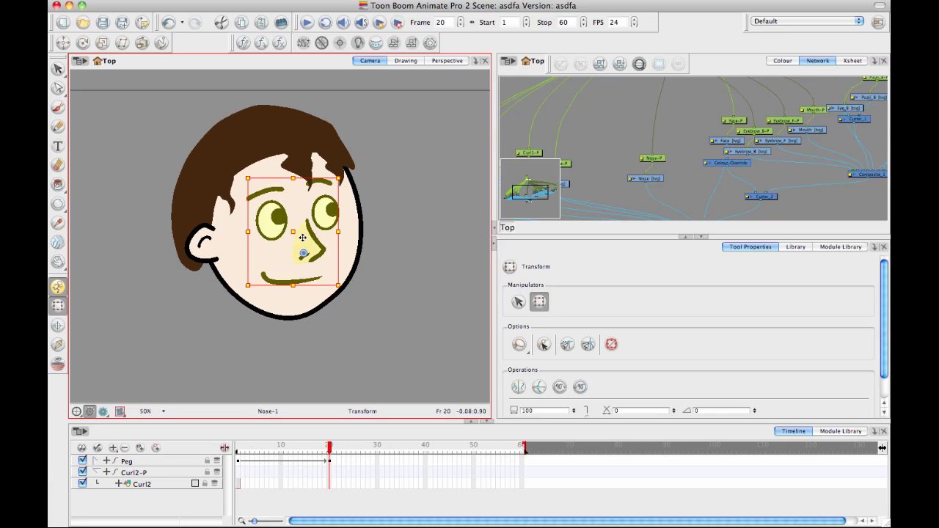
pyautogui.click(459, 340)
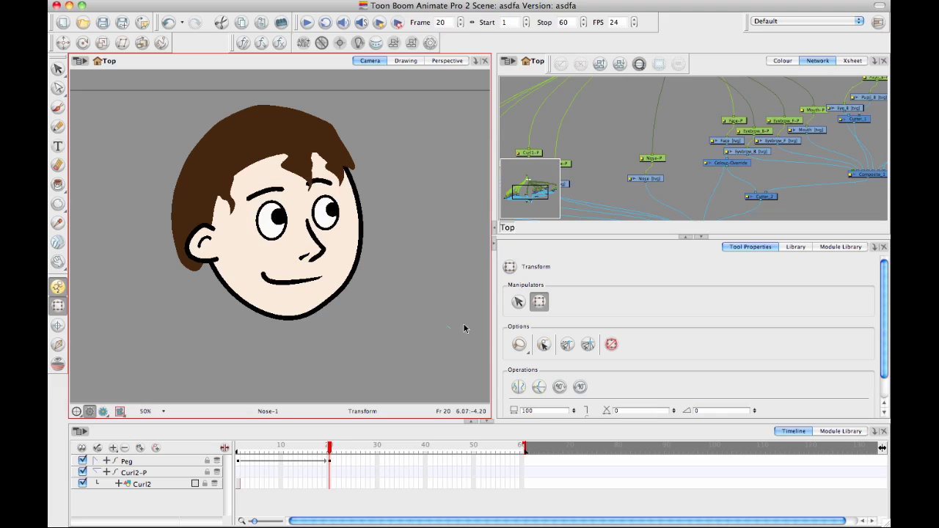
# With Peg Selection Mode on, move the facial features peg to the face's right edge and shift the ear inward to suggest a profile
pyautogui.click(543, 344)
pyautogui.click(308, 249)
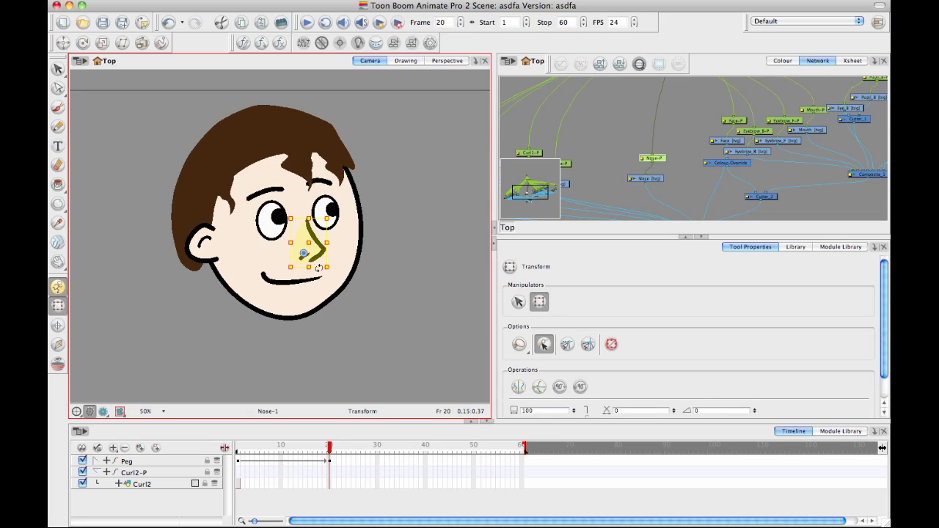
pyautogui.click(317, 268)
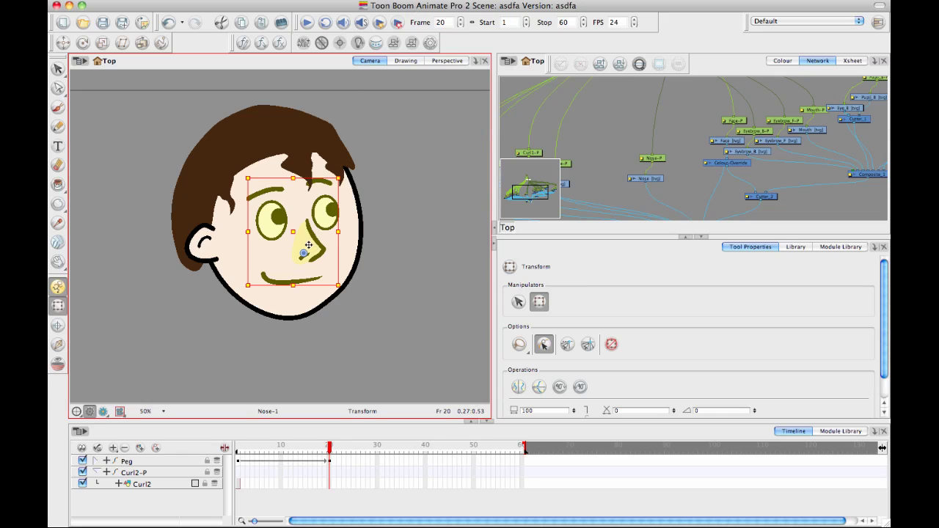
pyautogui.moveTo(309, 245); pyautogui.dragTo(360, 239)
pyautogui.click(429, 170)
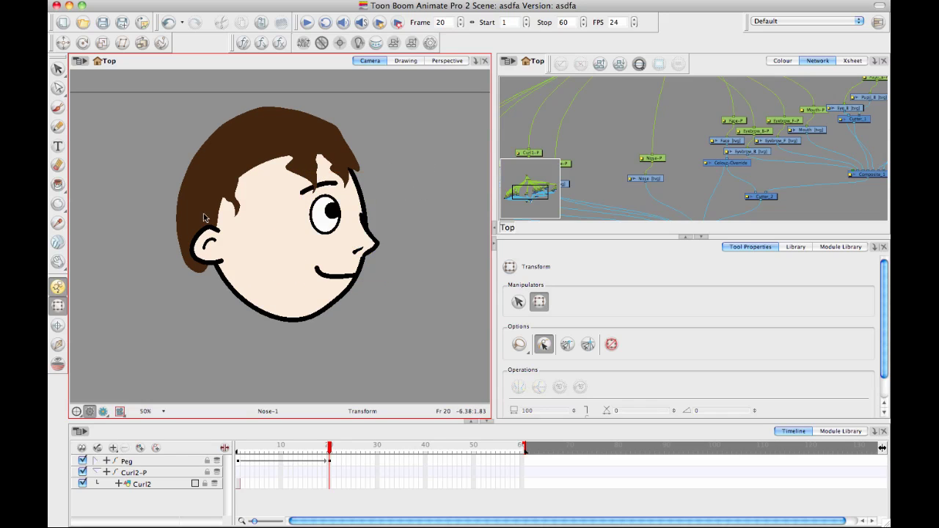
pyautogui.click(203, 250)
pyautogui.moveTo(203, 250); pyautogui.dragTo(248, 231)
# Try shifting the hairline peg to the right over the head, and undo the move
pyautogui.click(210, 200)
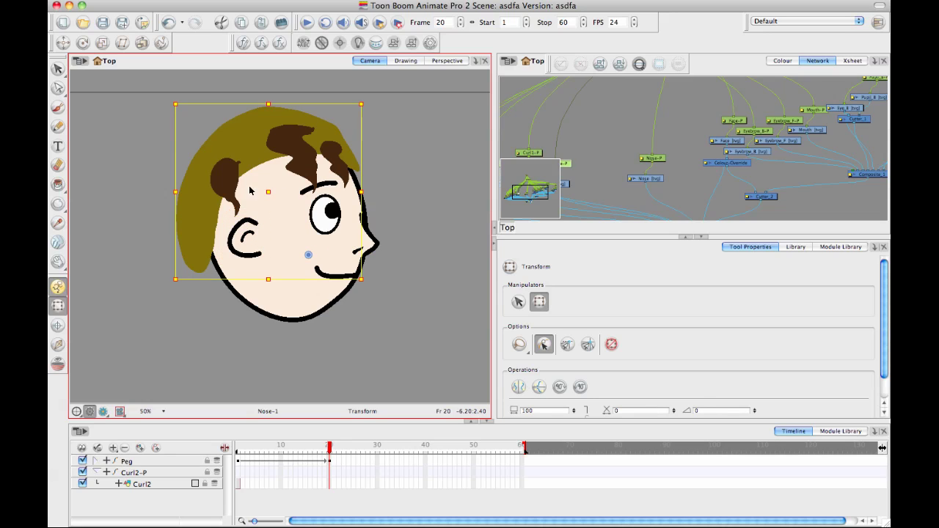
pyautogui.moveTo(199, 204); pyautogui.dragTo(236, 209)
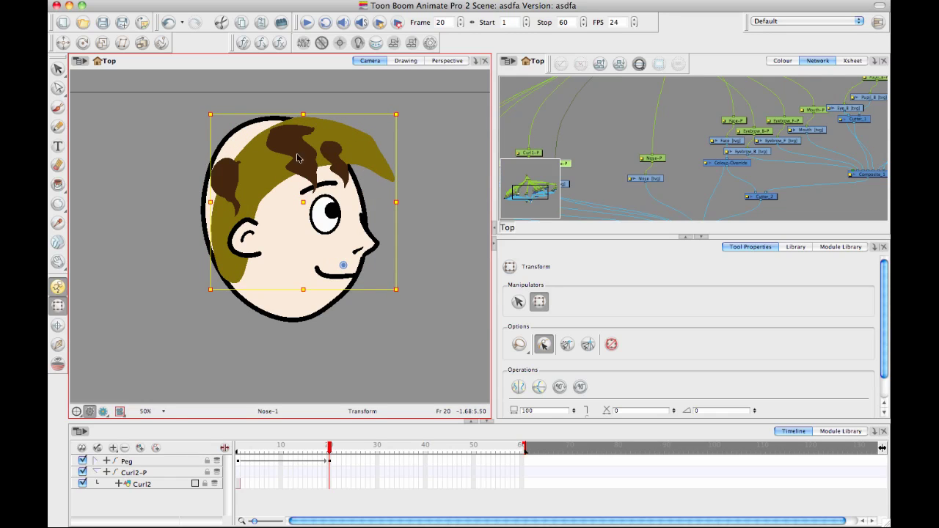
pyautogui.press('super+z')
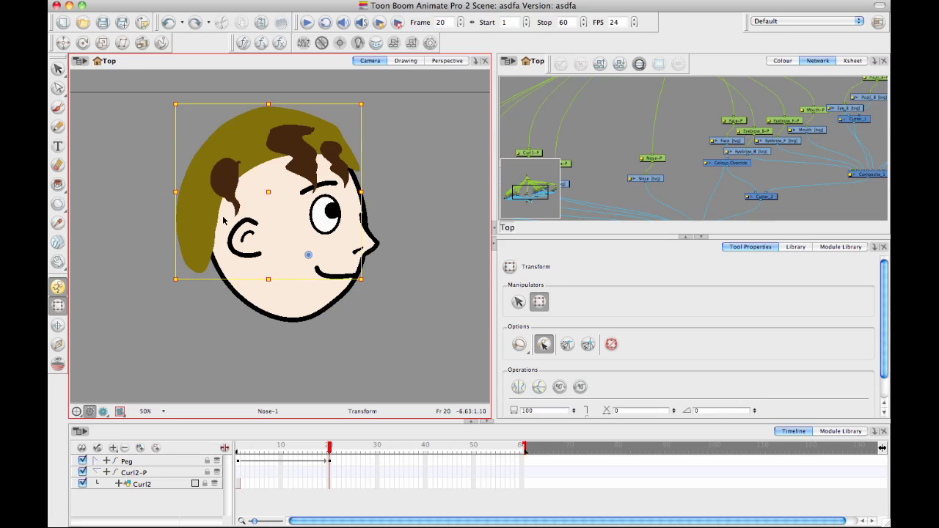
# Turn off Peg Selection Mode and select the hairline drawing itself with the Transform tool
pyautogui.click(199, 232)
pyautogui.click(58, 87)
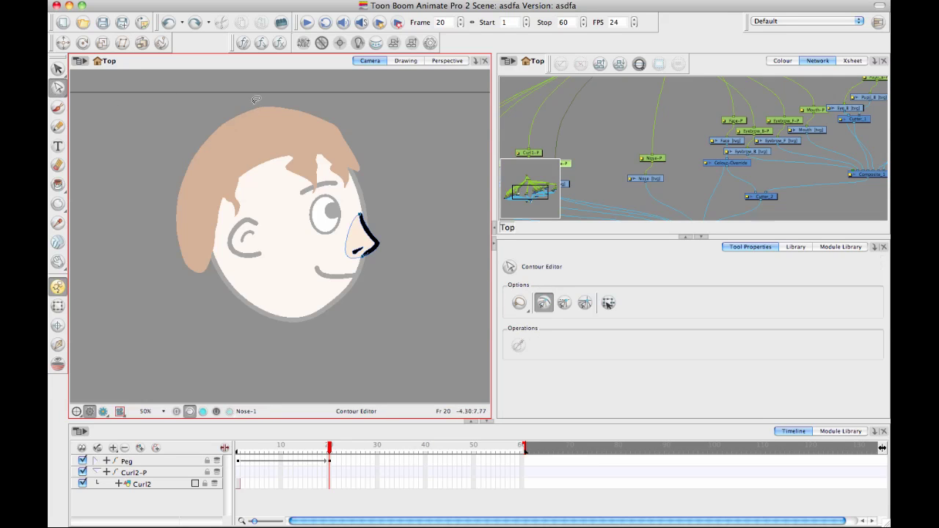
pyautogui.click(58, 306)
pyautogui.click(211, 153)
pyautogui.click(163, 200)
pyautogui.click(192, 209)
pyautogui.click(251, 356)
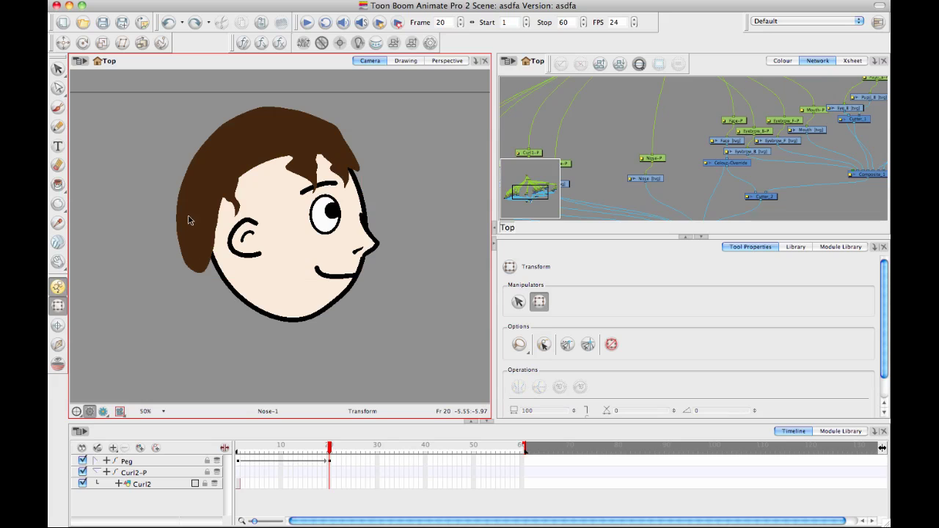
pyautogui.click(209, 229)
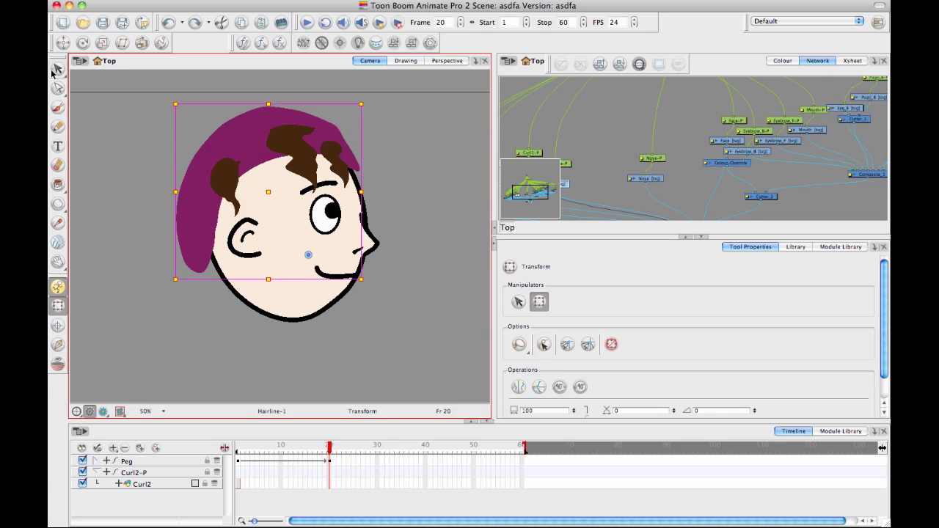
# Reshape the hairline drawing with the Contour Editor, pulling its outline well outside the head at the back, top and front
pyautogui.click(54, 69)
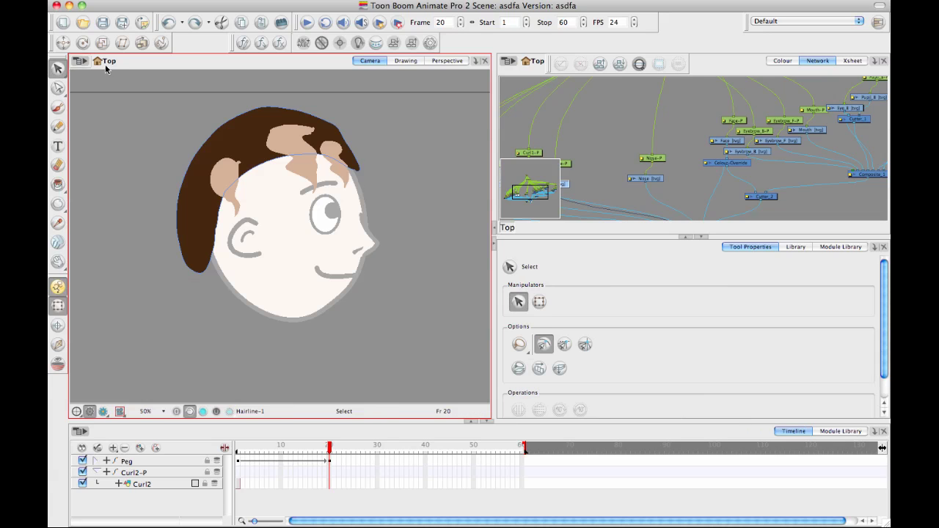
pyautogui.click(58, 88)
pyautogui.click(180, 218)
pyautogui.moveTo(156, 226); pyautogui.dragTo(155, 225)
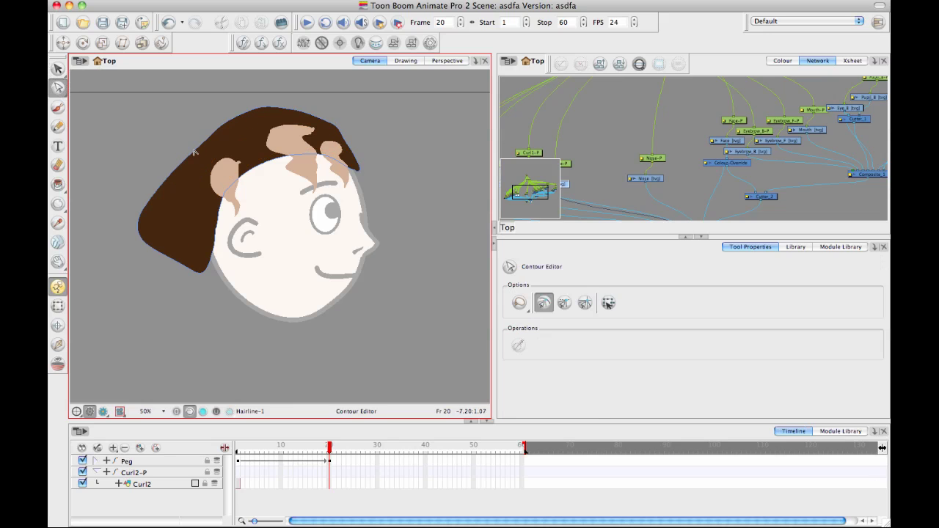
pyautogui.moveTo(195, 150); pyautogui.dragTo(138, 123)
pyautogui.moveTo(254, 105); pyautogui.dragTo(372, 149)
pyautogui.press('super+z')
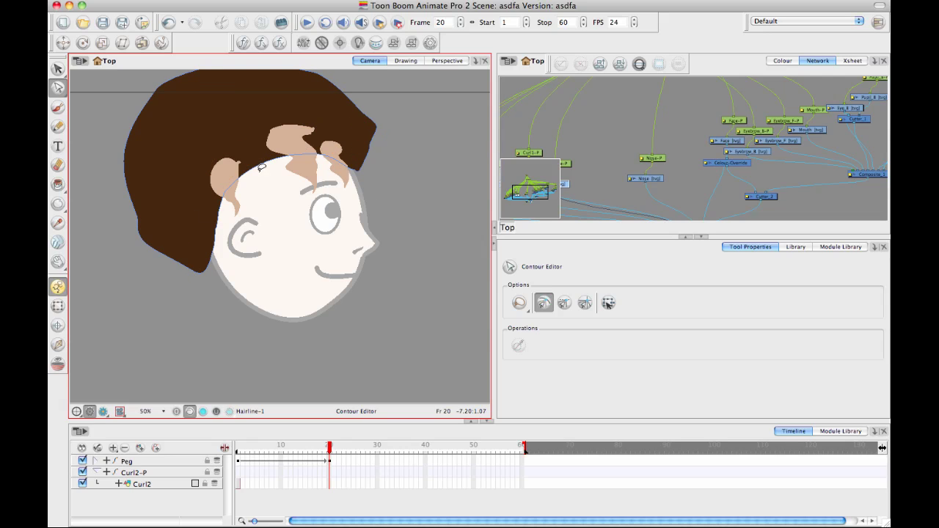
pyautogui.moveTo(136, 218); pyautogui.dragTo(124, 212)
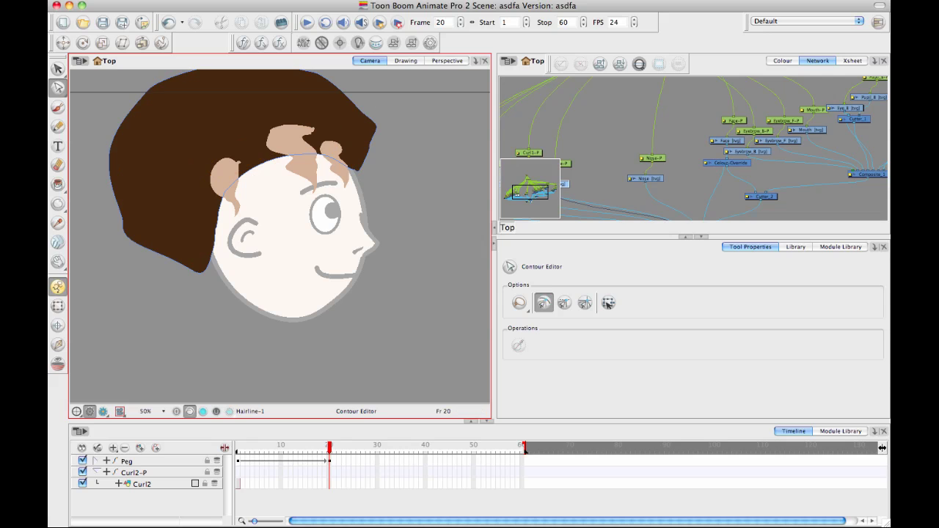
# Give the network its full height back and move the face peg, its drawing and Colour-Override away from the eyebrow nodes
pyautogui.click(702, 238)
pyautogui.moveTo(655, 168); pyautogui.dragTo(701, 127)
pyautogui.click(650, 201)
pyautogui.moveTo(650, 205); pyautogui.dragTo(680, 153)
pyautogui.moveTo(646, 122); pyautogui.dragTo(557, 101)
pyautogui.hscroll(5, 862, 179)
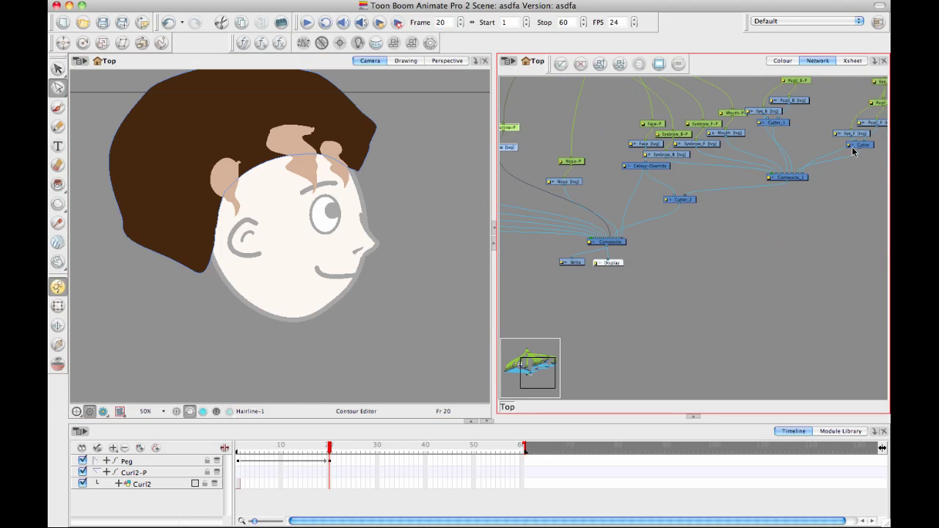
pyautogui.moveTo(807, 178)
pyautogui.mouseDown()
pyautogui.moveTo(724, 181)
pyautogui.moveTo(814, 186)
pyautogui.mouseUp()
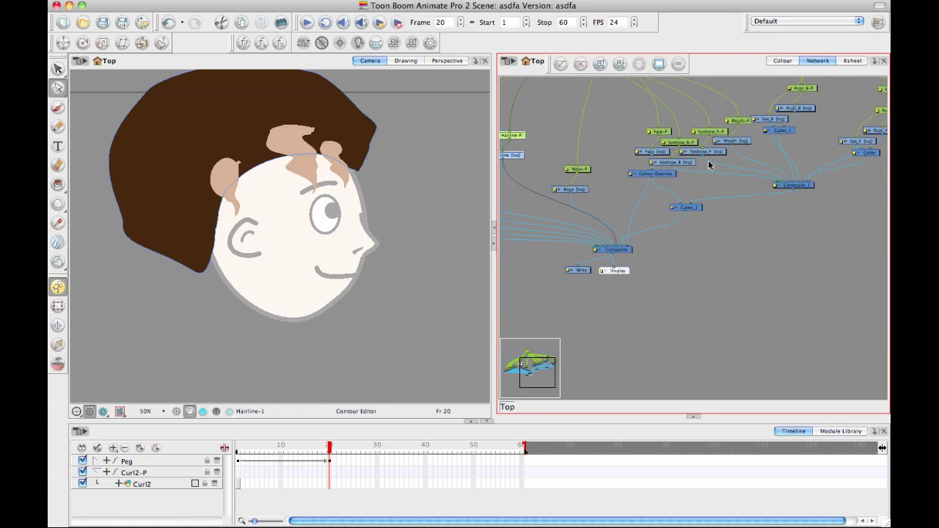
pyautogui.moveTo(629, 137); pyautogui.dragTo(622, 178)
pyautogui.click(636, 175)
pyautogui.moveTo(651, 151); pyautogui.dragTo(604, 141)
pyautogui.scroll(4, 660, 139)
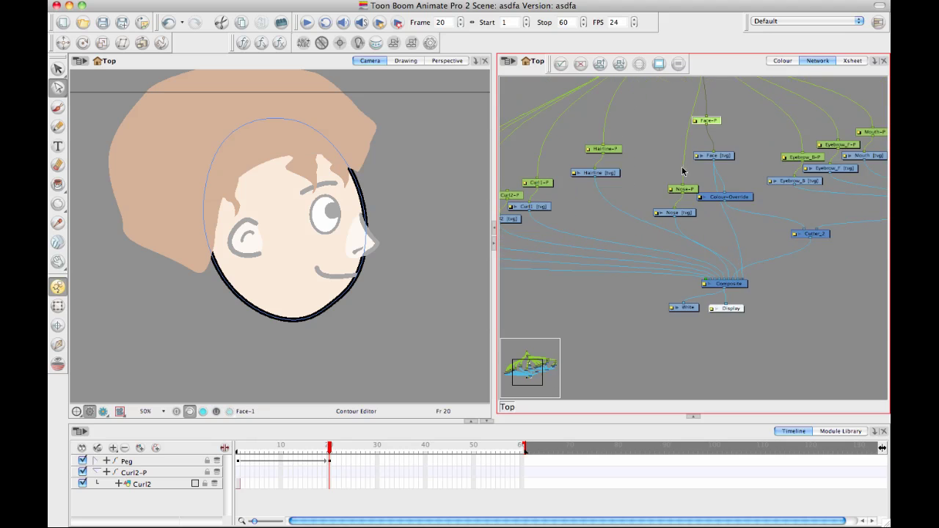
# Reconnect the Hairline drawing from the main Composite to Composite_1 so the face shape clips the hair
pyautogui.moveTo(766, 230); pyautogui.dragTo(650, 284)
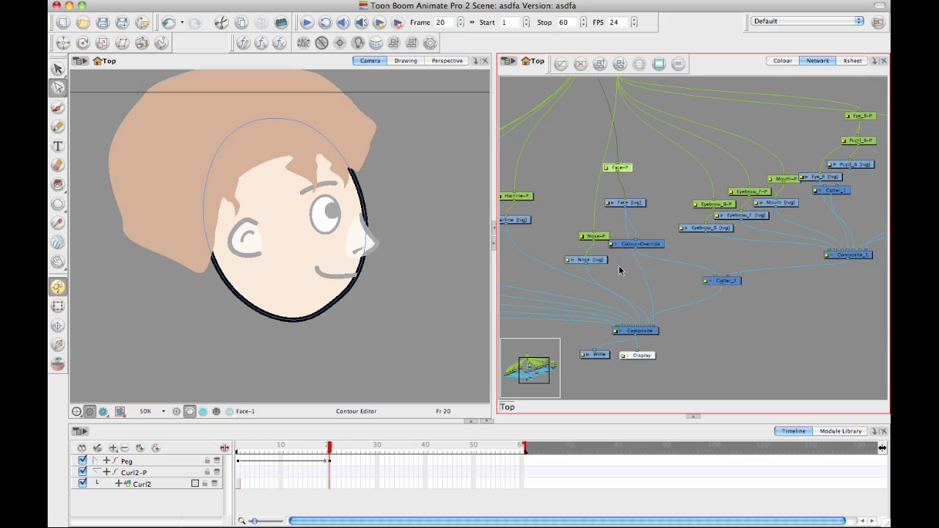
pyautogui.hscroll(-3, 619, 268)
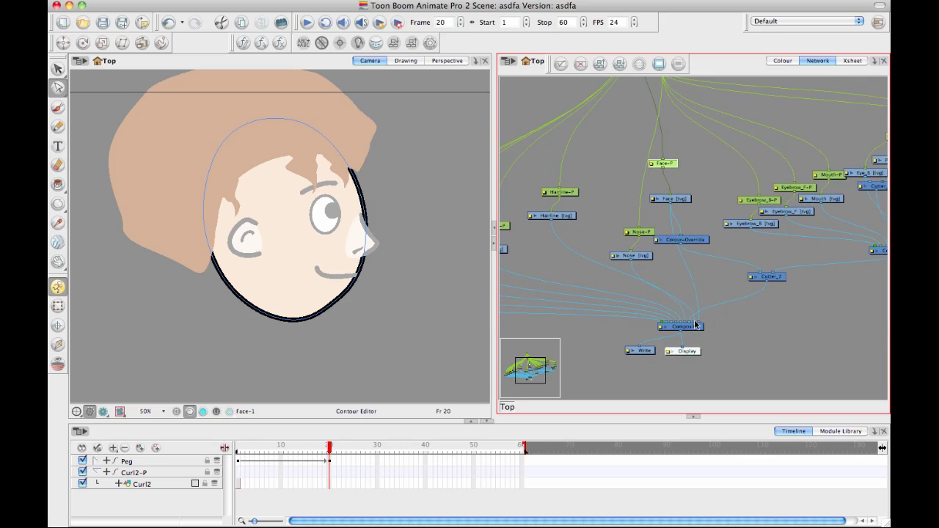
pyautogui.moveTo(695, 322)
pyautogui.mouseDown()
pyautogui.moveTo(653, 268)
pyautogui.moveTo(690, 323)
pyautogui.mouseUp()
pyautogui.moveTo(610, 262); pyautogui.dragTo(871, 250)
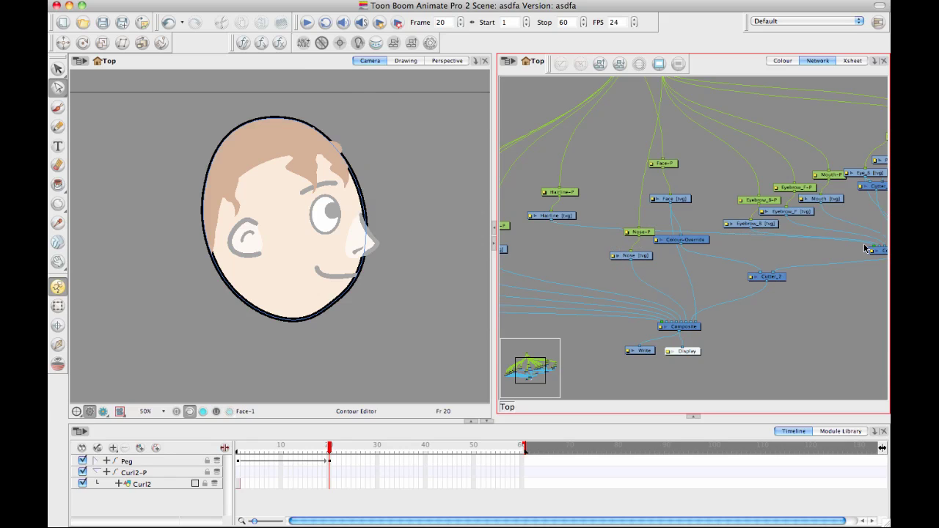
# Examine the clipped hair on the head and switch back to the Transform tool with the face drawing selected
pyautogui.moveTo(277, 146); pyautogui.dragTo(242, 165)
pyautogui.click(343, 149)
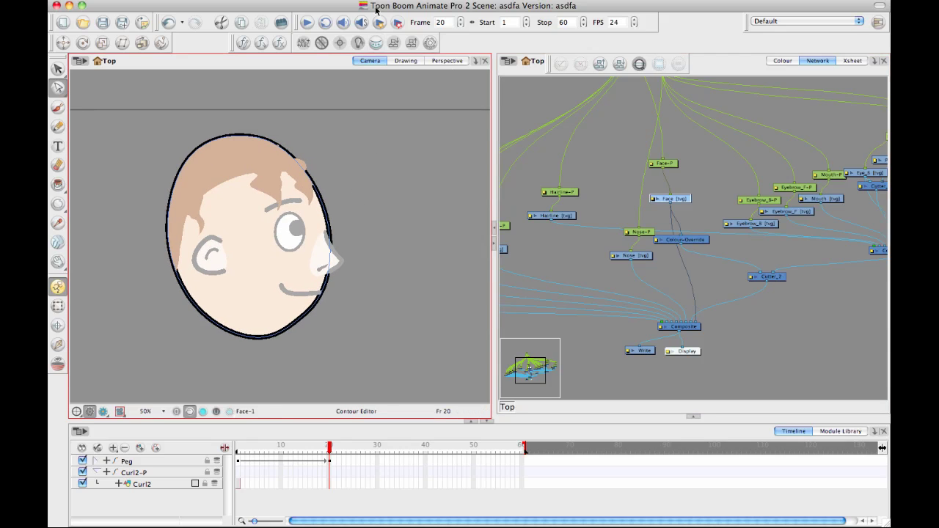
pyautogui.moveTo(223, 231); pyautogui.dragTo(229, 215)
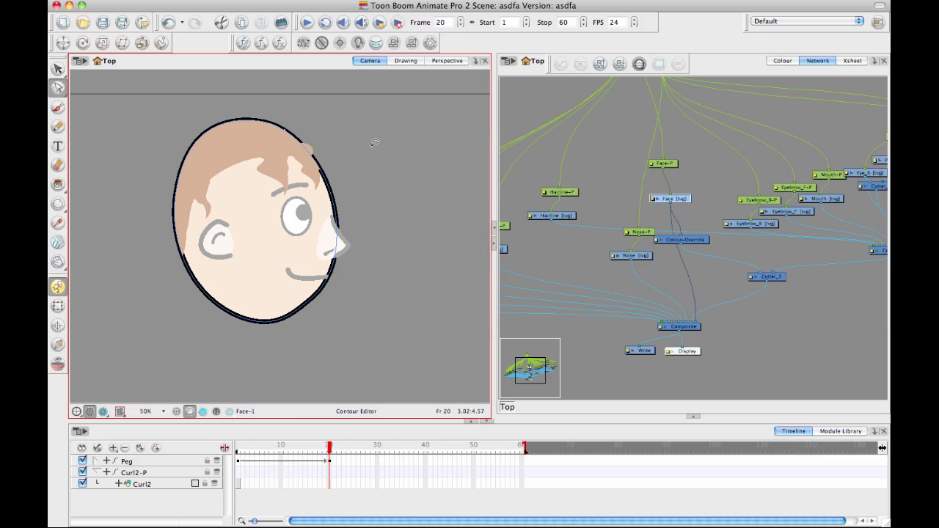
pyautogui.click(57, 306)
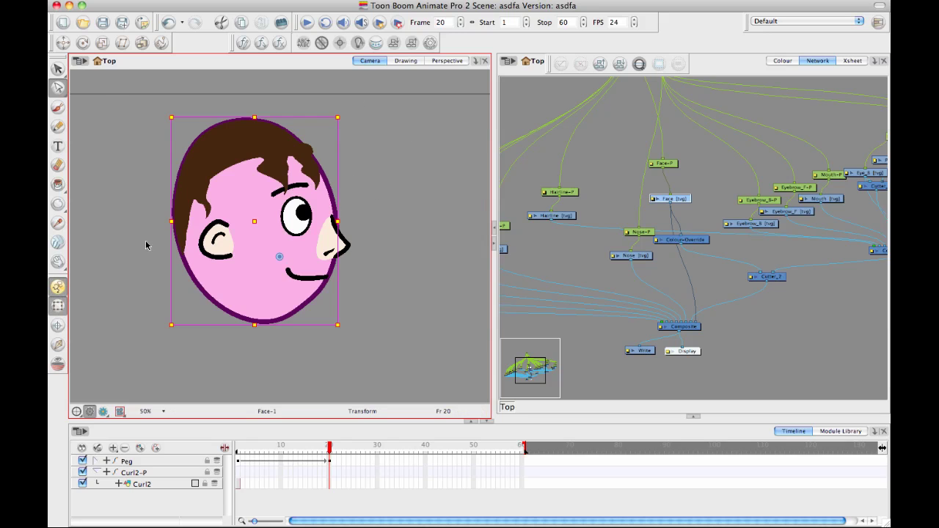
# Move the Hairline drawing forward at frame 20 so the hair edge meets the top of the ear
pyautogui.click(420, 122)
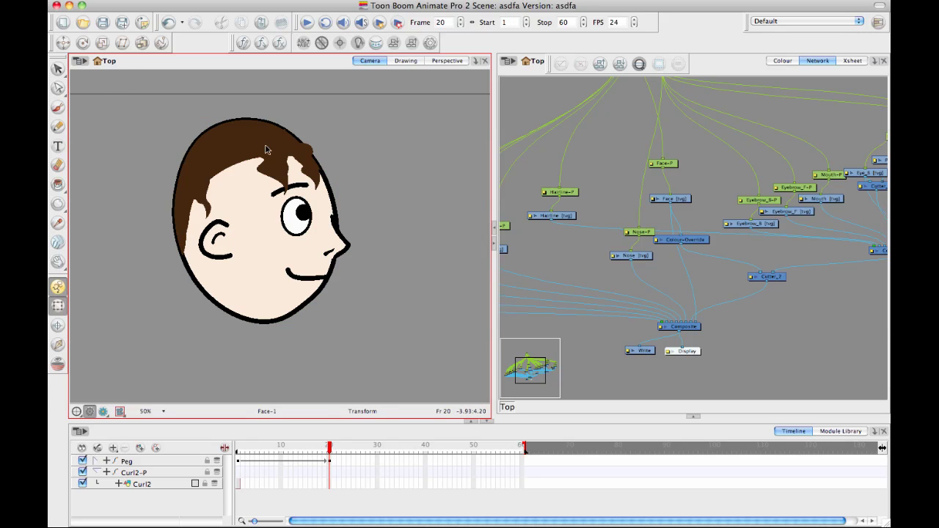
pyautogui.moveTo(282, 162); pyautogui.dragTo(295, 163)
pyautogui.press('2')
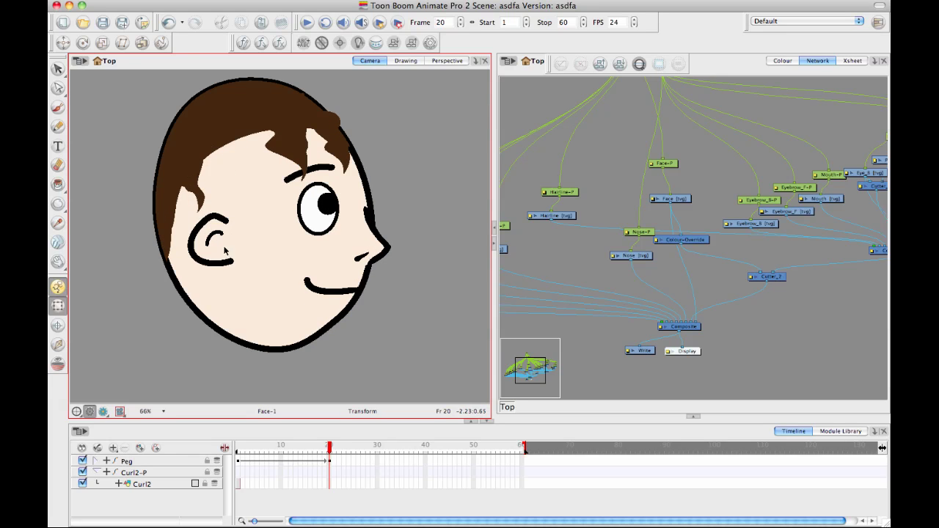
pyautogui.click(171, 213)
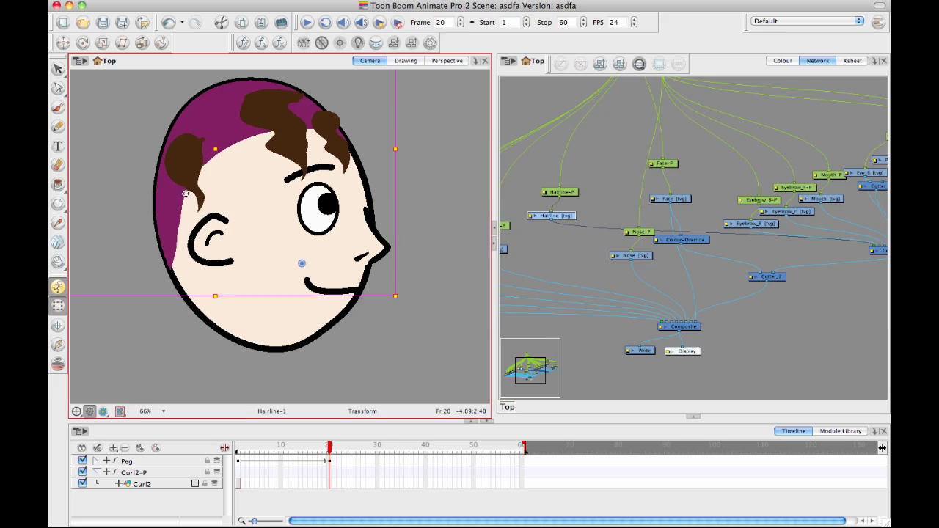
pyautogui.moveTo(189, 193); pyautogui.dragTo(206, 189)
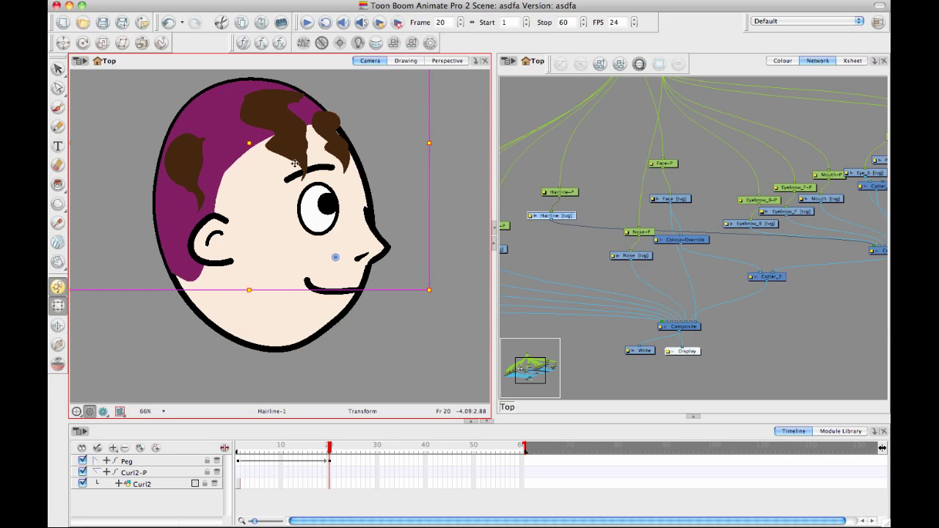
pyautogui.click(449, 147)
# Check the curls at frame 1 and at the end of the scene, and connect the main Peg to Curl2-P in the network
pyautogui.click(291, 148)
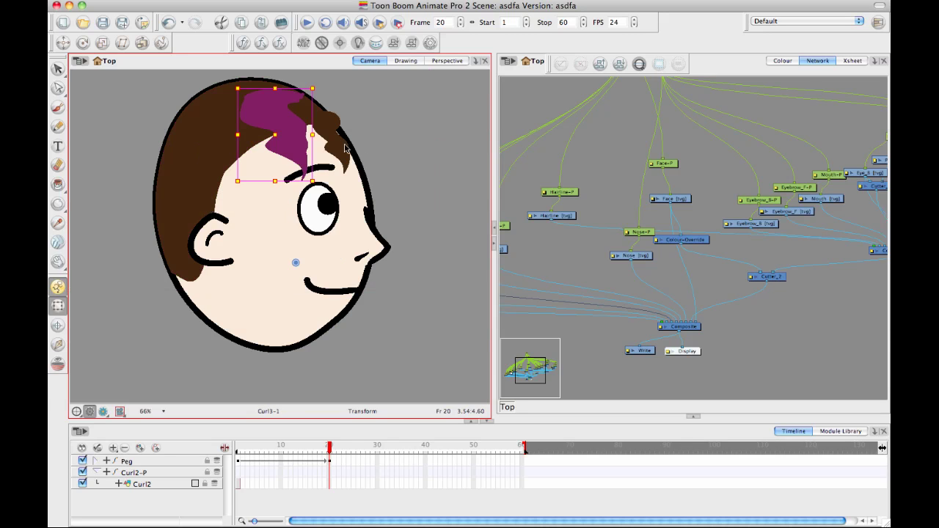
pyautogui.moveTo(330, 446); pyautogui.dragTo(192, 449)
pyautogui.click(217, 156)
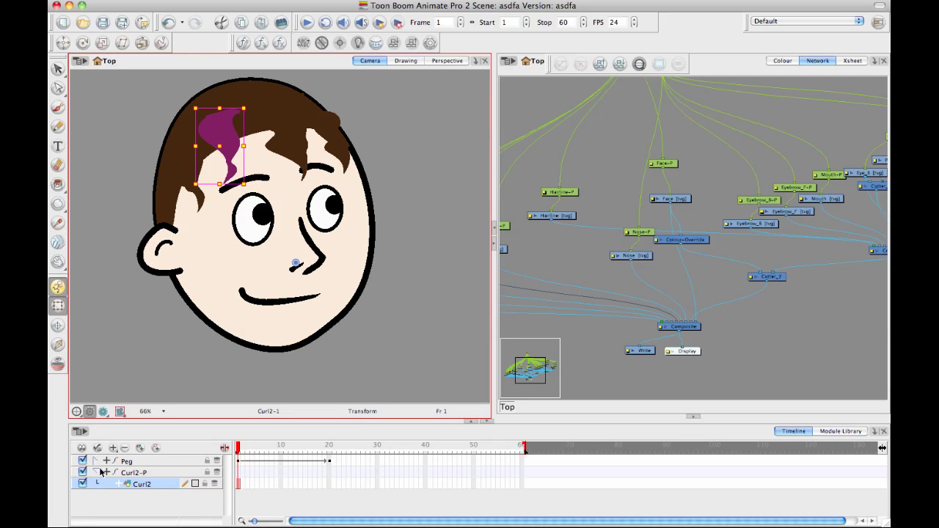
pyautogui.click(97, 472)
pyautogui.click(515, 473)
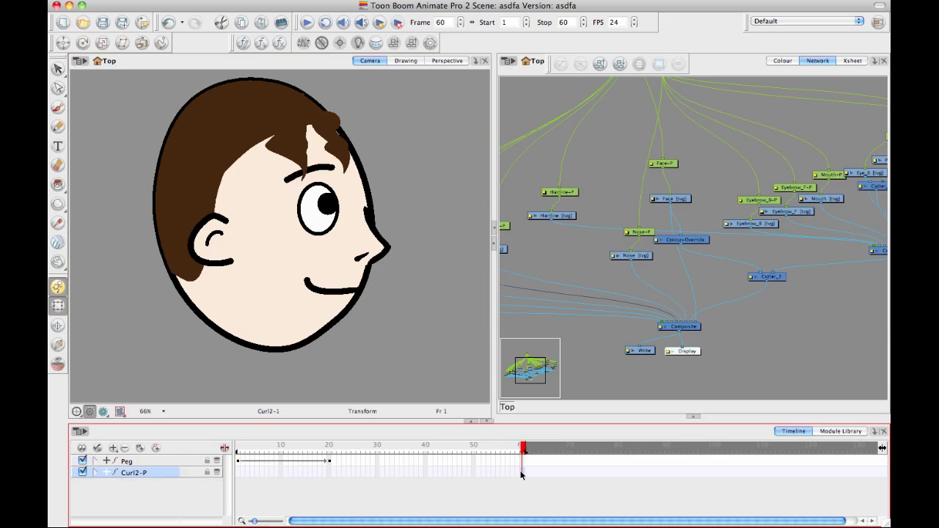
pyautogui.press(']')
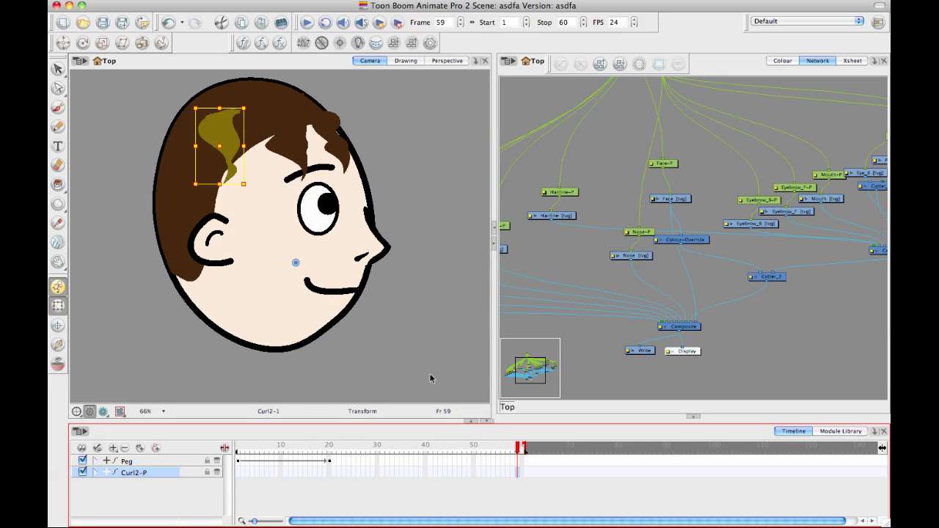
pyautogui.click(136, 491)
pyautogui.click(155, 473)
pyautogui.moveTo(690, 232); pyautogui.dragTo(588, 344)
pyautogui.moveTo(714, 231); pyautogui.dragTo(821, 144)
pyautogui.moveTo(588, 226); pyautogui.dragTo(758, 276)
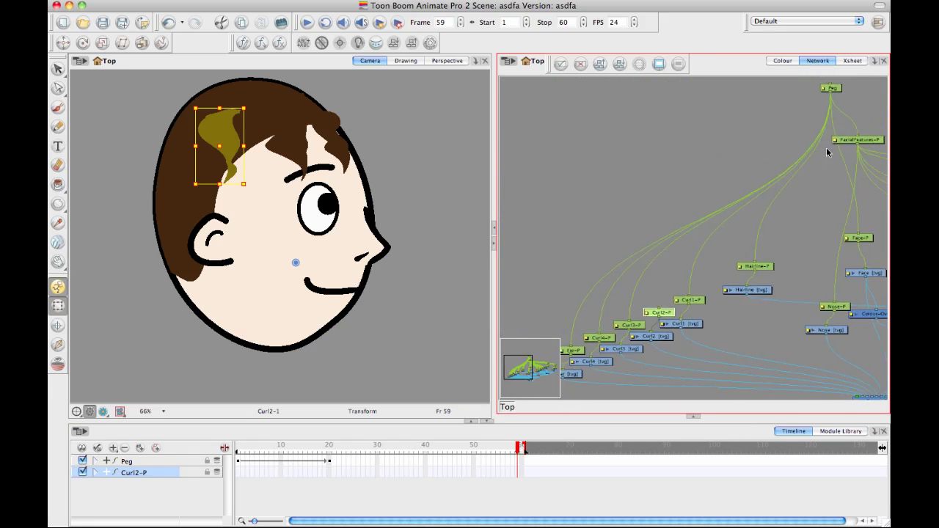
pyautogui.moveTo(831, 93); pyautogui.dragTo(660, 308)
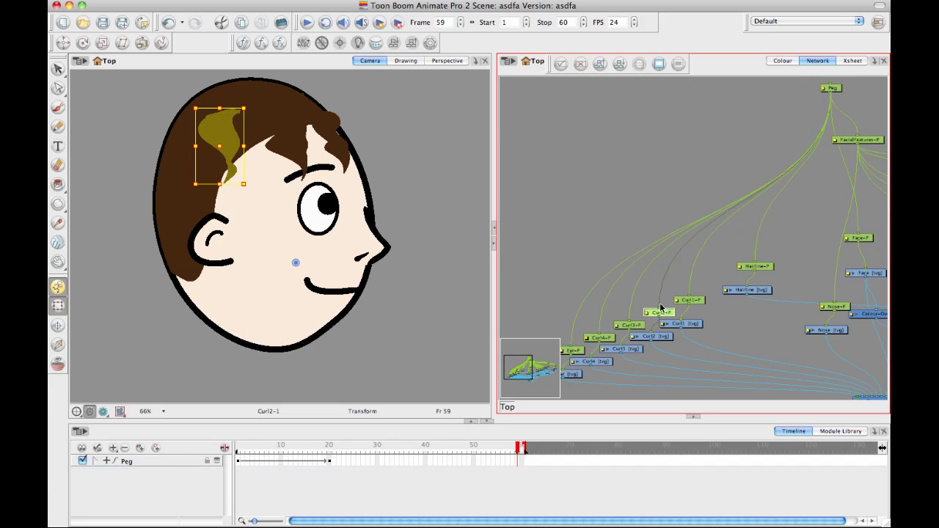
pyautogui.click(396, 329)
# At frame 20, move Curl2 down toward the temple and shift Curl3 forward over the brow
pyautogui.moveTo(332, 445)
pyautogui.mouseDown()
pyautogui.moveTo(212, 450)
pyautogui.moveTo(304, 437)
pyautogui.moveTo(336, 445)
pyautogui.moveTo(194, 453)
pyautogui.moveTo(335, 447)
pyautogui.mouseUp()
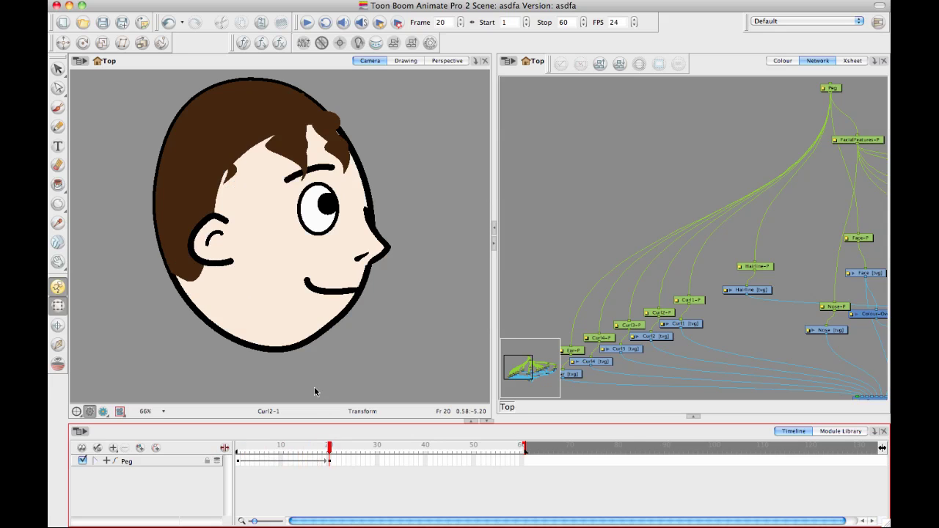
pyautogui.click(227, 174)
pyautogui.moveTo(217, 132); pyautogui.dragTo(232, 167)
pyautogui.click(288, 142)
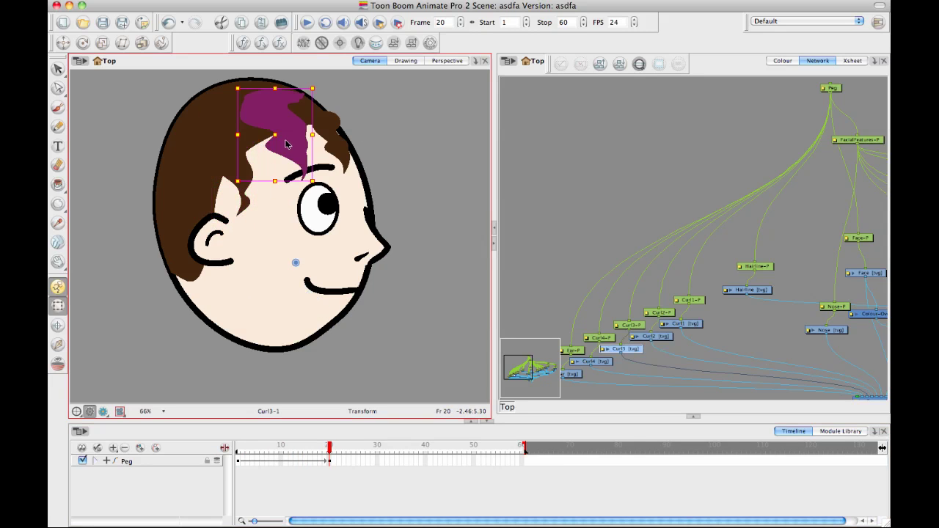
pyautogui.moveTo(287, 141); pyautogui.dragTo(333, 127)
# Place Curl4's pivot at the curl's root, rotate the curl outward and nudge it along the forehead edge
pyautogui.click(339, 137)
pyautogui.moveTo(375, 168); pyautogui.dragTo(369, 163)
pyautogui.click(148, 265)
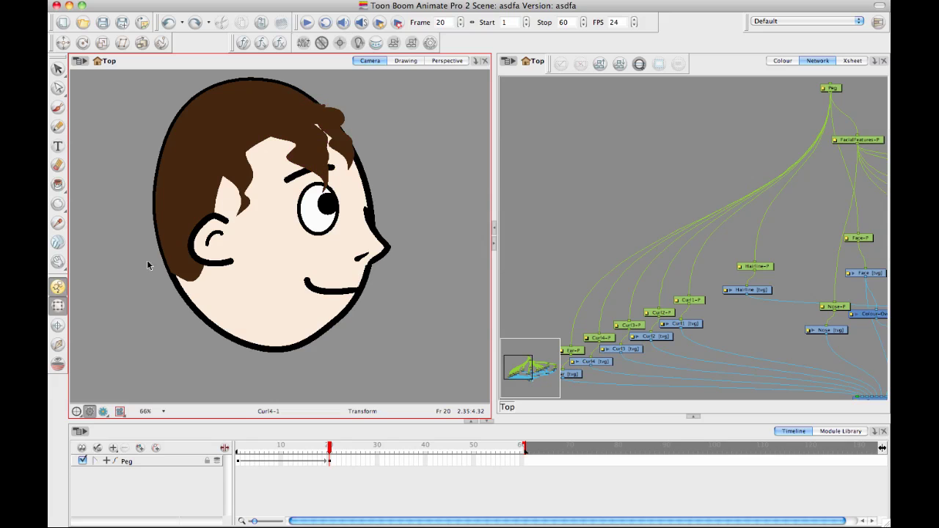
pyautogui.click(339, 128)
pyautogui.click(58, 325)
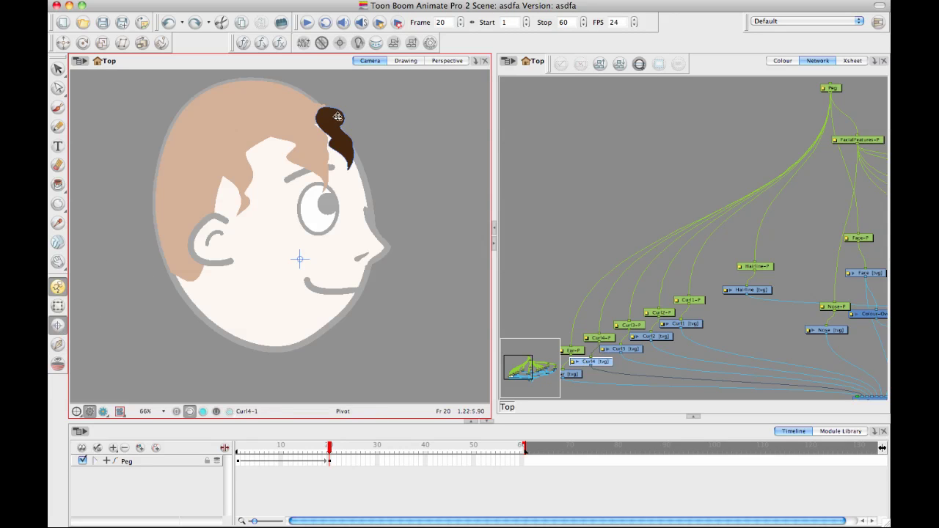
pyautogui.click(58, 306)
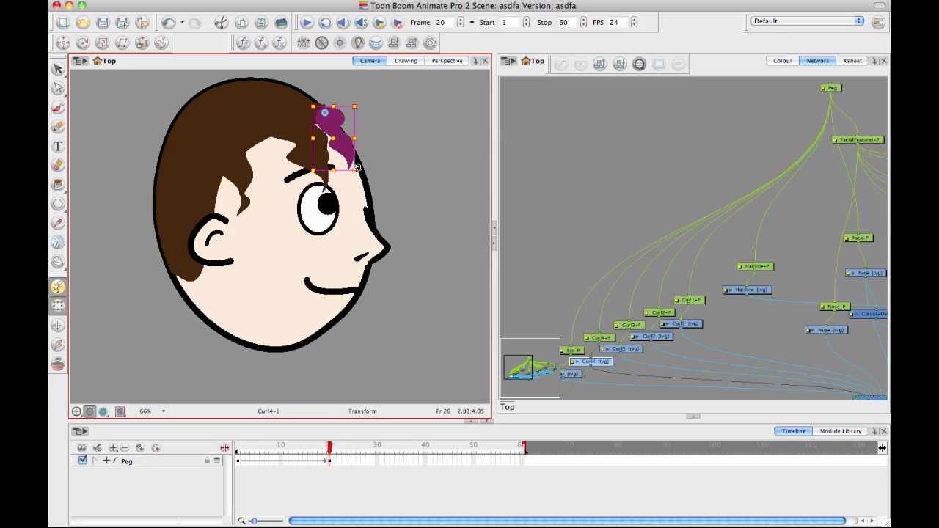
pyautogui.moveTo(371, 166)
pyautogui.mouseDown()
pyautogui.moveTo(367, 122)
pyautogui.moveTo(380, 159)
pyautogui.mouseUp()
pyautogui.moveTo(332, 117); pyautogui.dragTo(330, 127)
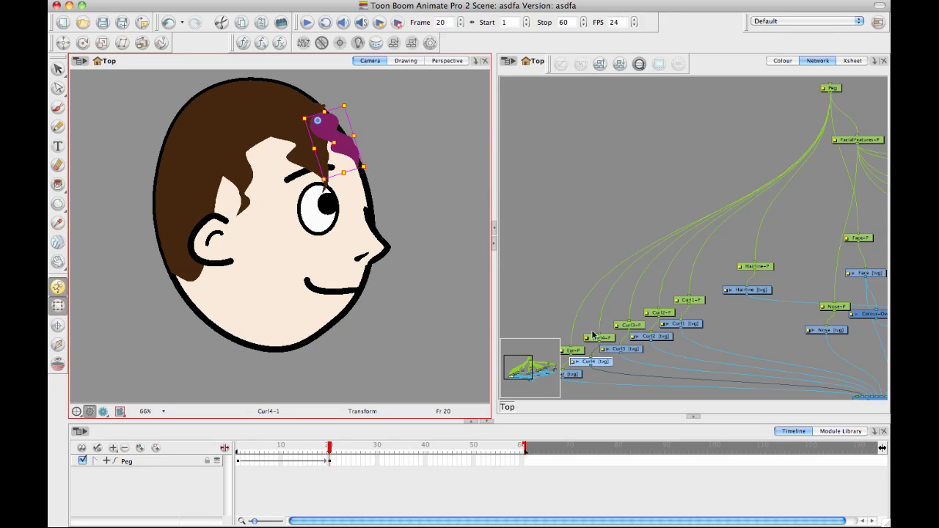
# Move Curl2 further forward on the forehead and bring Curl1 out of the hair to just above the ear
pyautogui.scroll(-5, 608, 245)
pyautogui.click(645, 278)
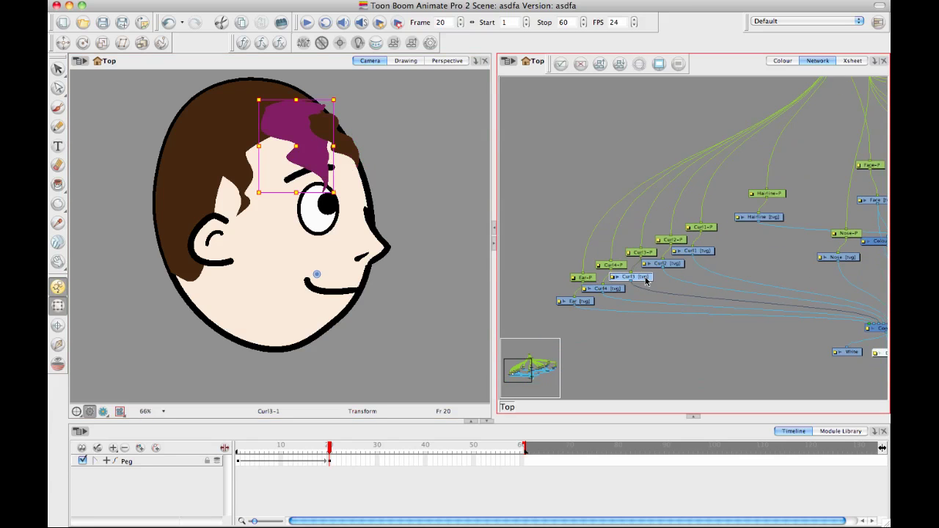
pyautogui.click(668, 264)
pyautogui.click(697, 251)
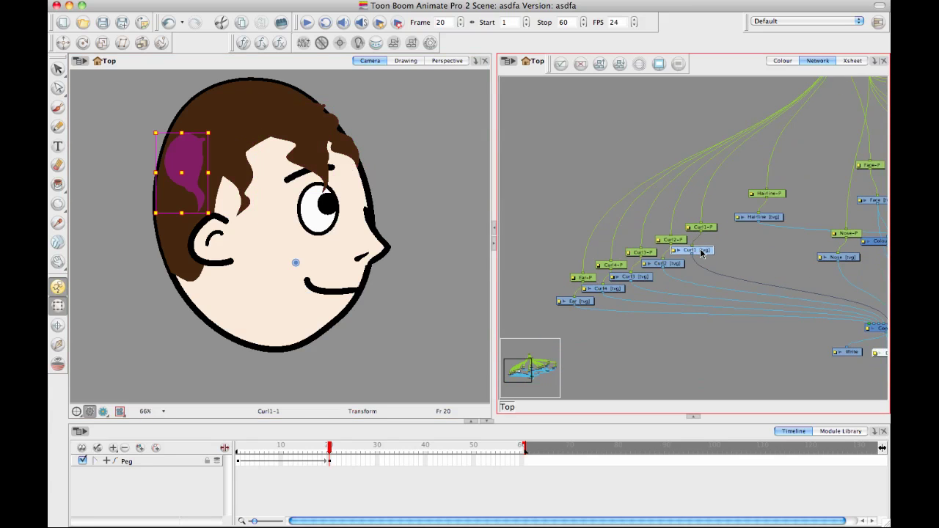
pyautogui.click(233, 170)
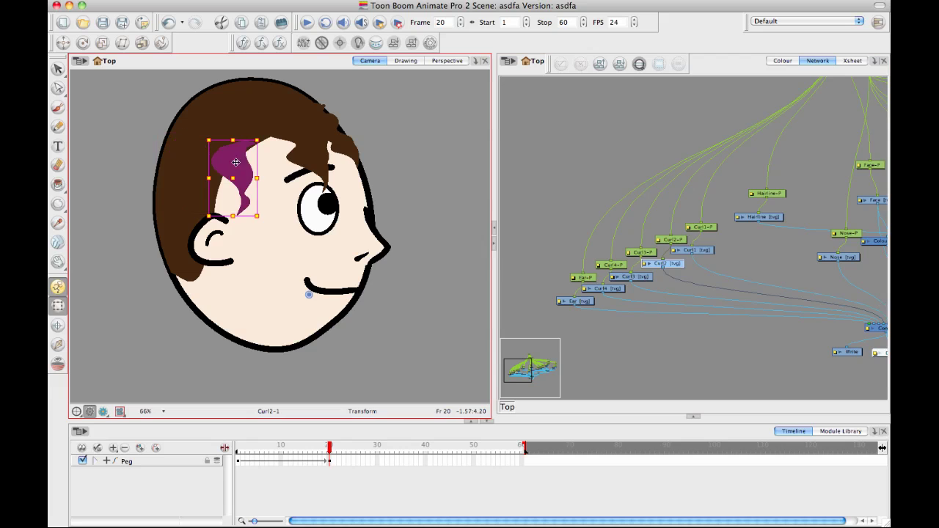
pyautogui.moveTo(243, 157); pyautogui.dragTo(269, 153)
pyautogui.click(696, 253)
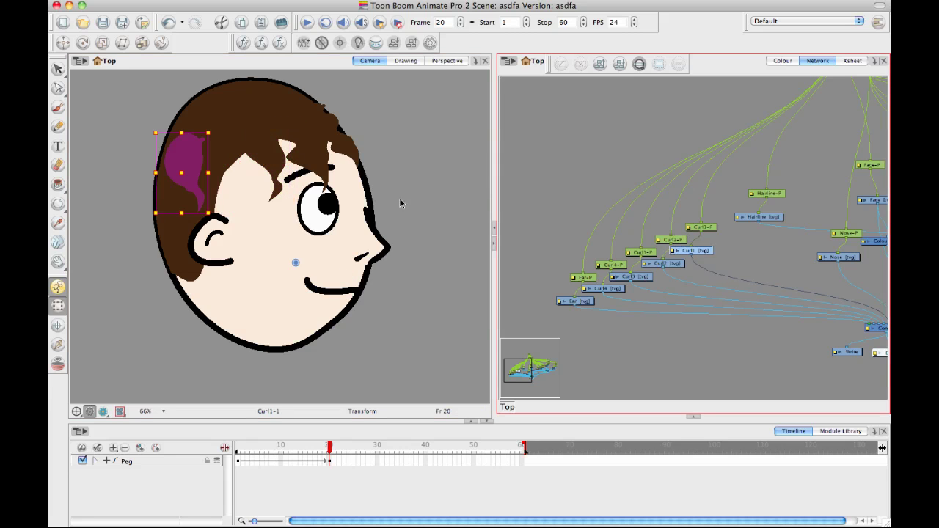
pyautogui.moveTo(192, 168); pyautogui.dragTo(233, 186)
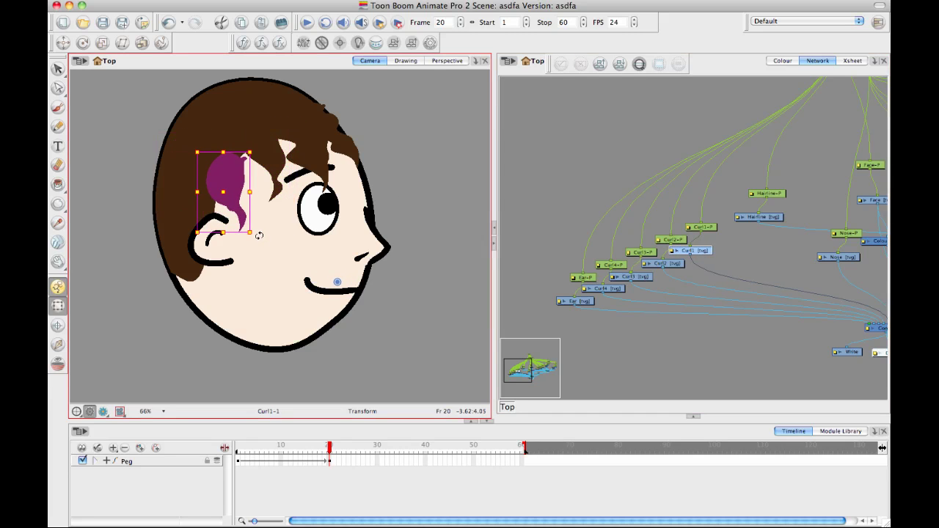
# Undo Curl1's trial rotation, set its pivot at the curl's root and rotate its tip forward
pyautogui.moveTo(258, 235)
pyautogui.mouseDown()
pyautogui.moveTo(283, 212)
pyautogui.moveTo(269, 226)
pyautogui.mouseUp()
pyautogui.press('super+z')
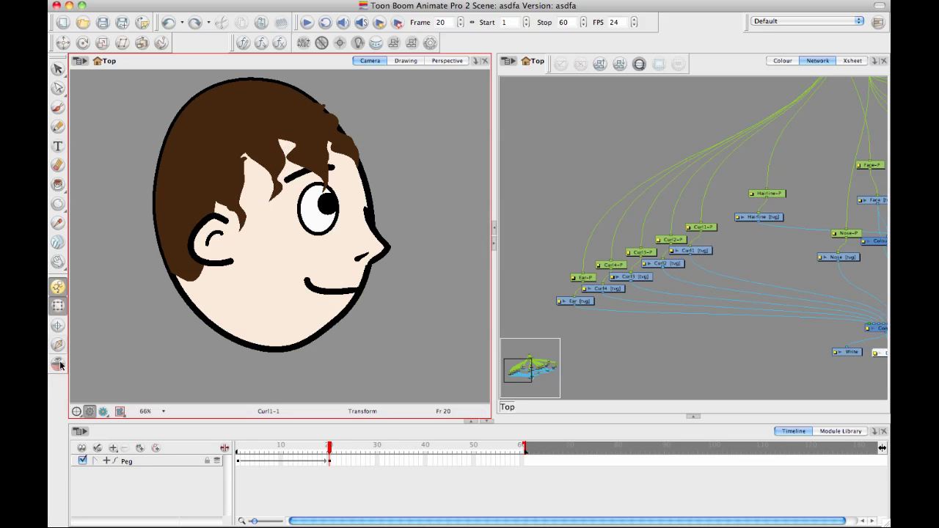
pyautogui.click(236, 187)
pyautogui.click(58, 325)
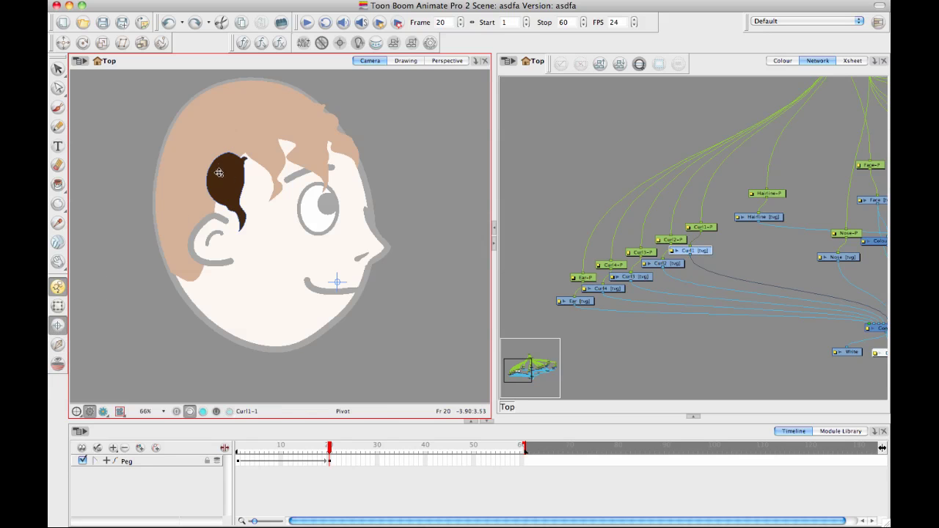
pyautogui.click(219, 161)
pyautogui.click(58, 306)
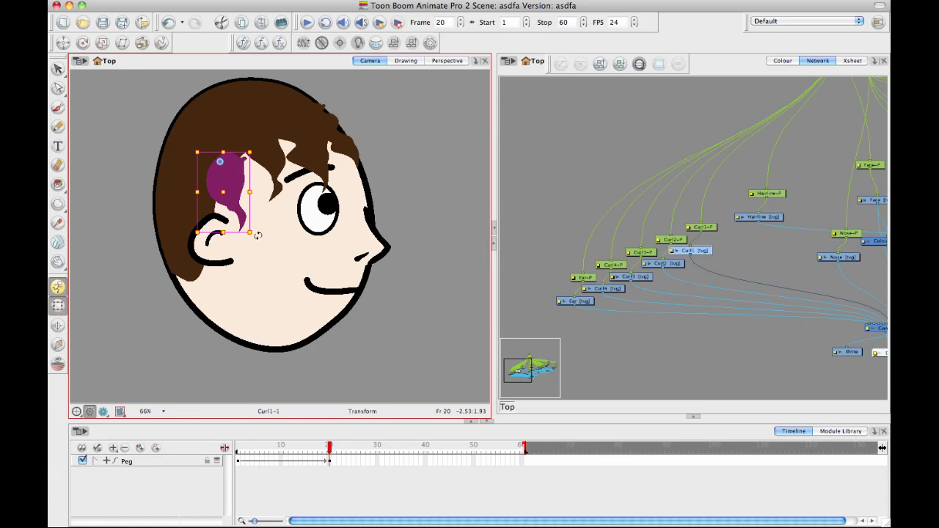
pyautogui.moveTo(258, 236); pyautogui.dragTo(274, 206)
# Shift Curl4 out past the forehead and skew Curl3 forward around a pivot set at its root
pyautogui.click(318, 141)
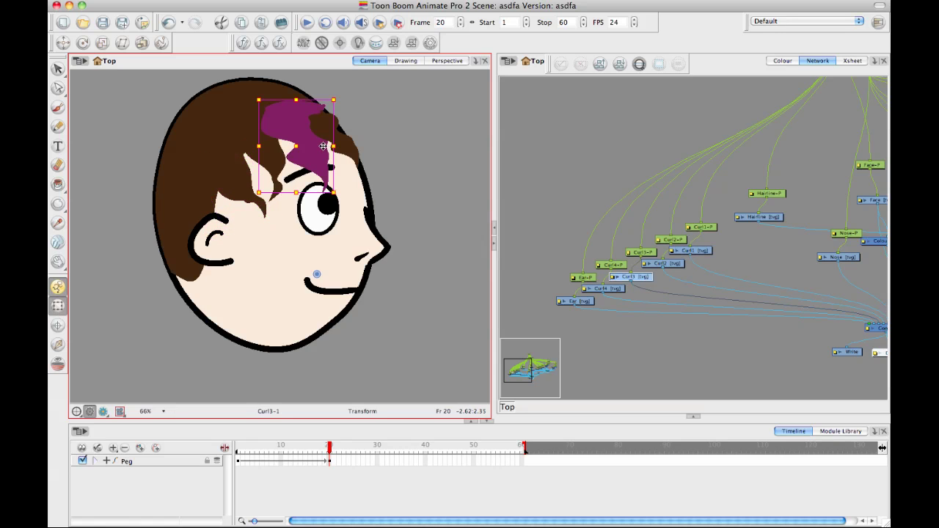
pyautogui.click(335, 122)
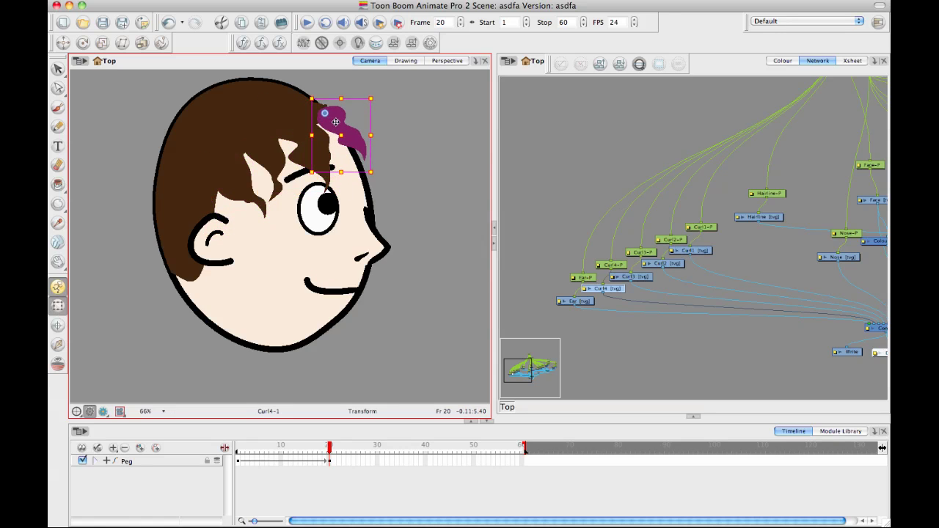
pyautogui.click(297, 135)
pyautogui.moveTo(310, 141); pyautogui.dragTo(319, 141)
pyautogui.moveTo(323, 101); pyautogui.dragTo(297, 128)
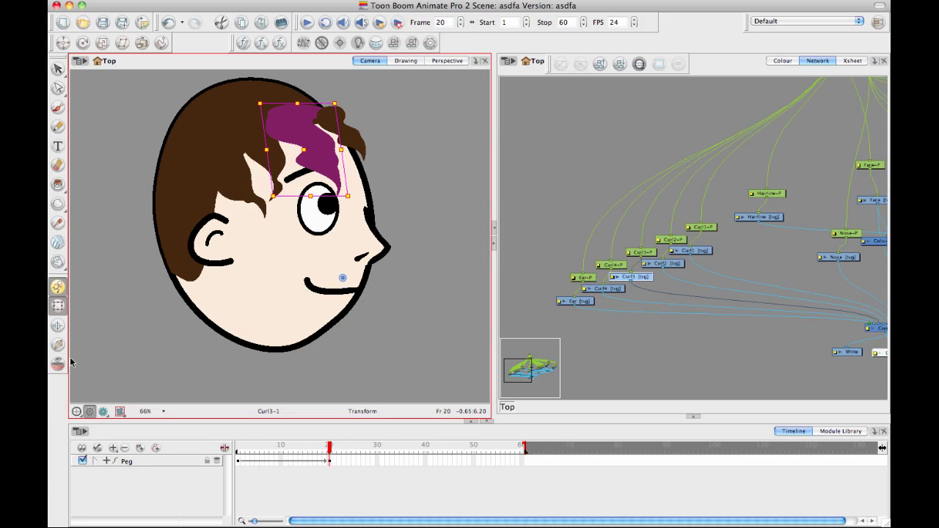
pyautogui.click(58, 326)
pyautogui.click(294, 115)
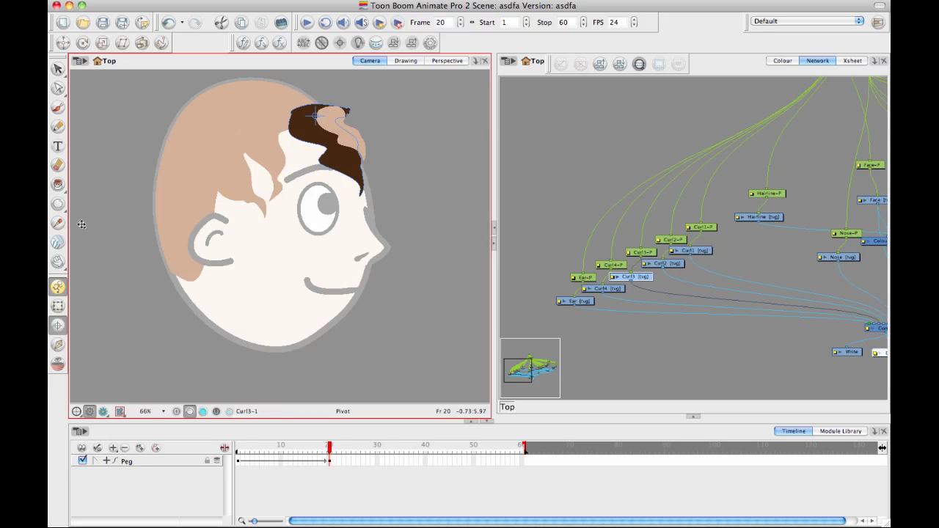
pyautogui.click(58, 305)
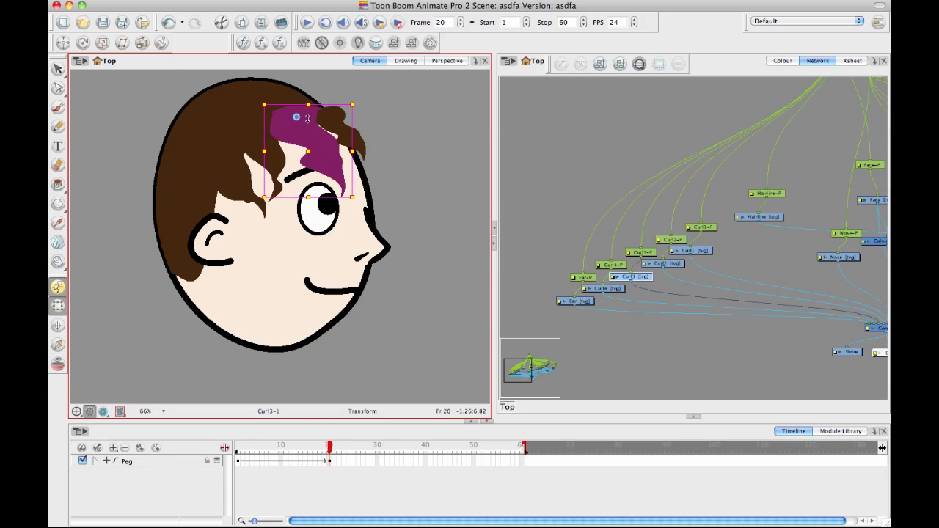
pyautogui.moveTo(343, 196); pyautogui.dragTo(347, 197)
# Skew Curl4 slightly forward, and set Curl2's pivot at its root to skew its tip toward the eye
pyautogui.click(393, 137)
pyautogui.click(356, 175)
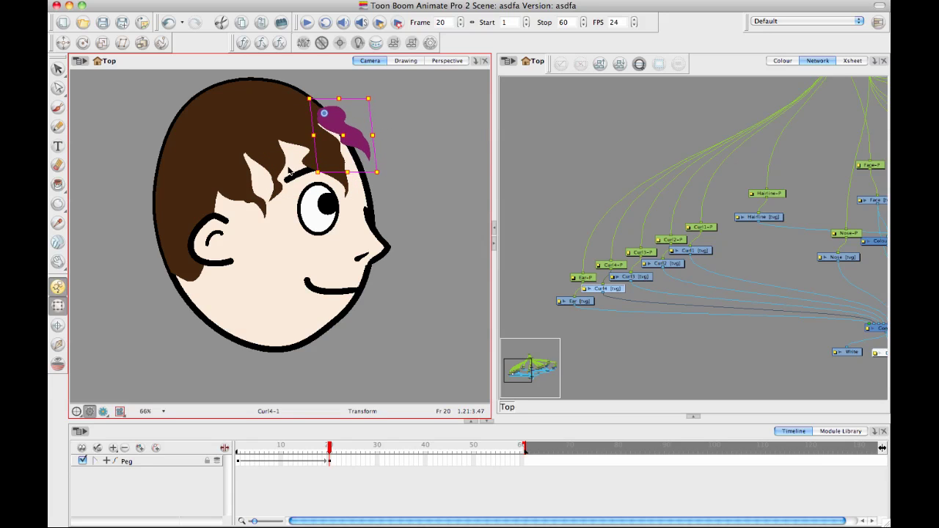
pyautogui.click(289, 195)
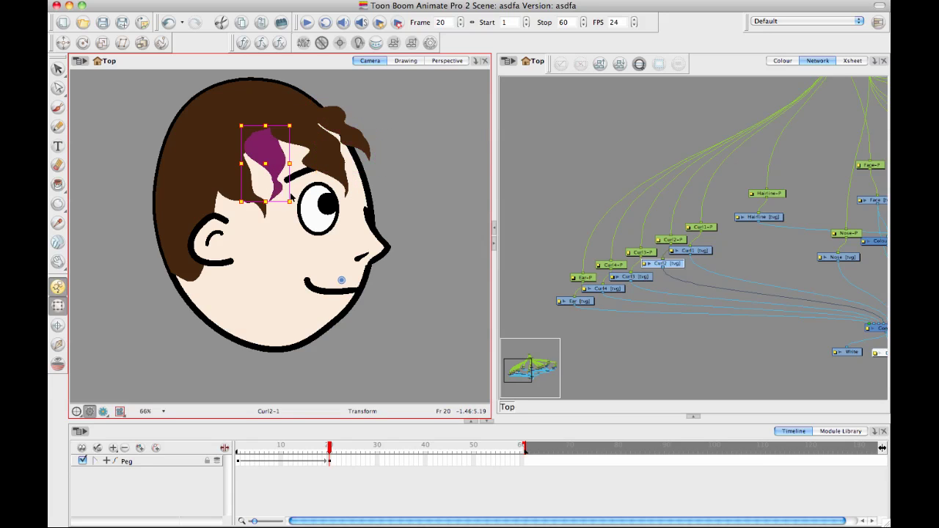
pyautogui.click(58, 325)
pyautogui.click(58, 306)
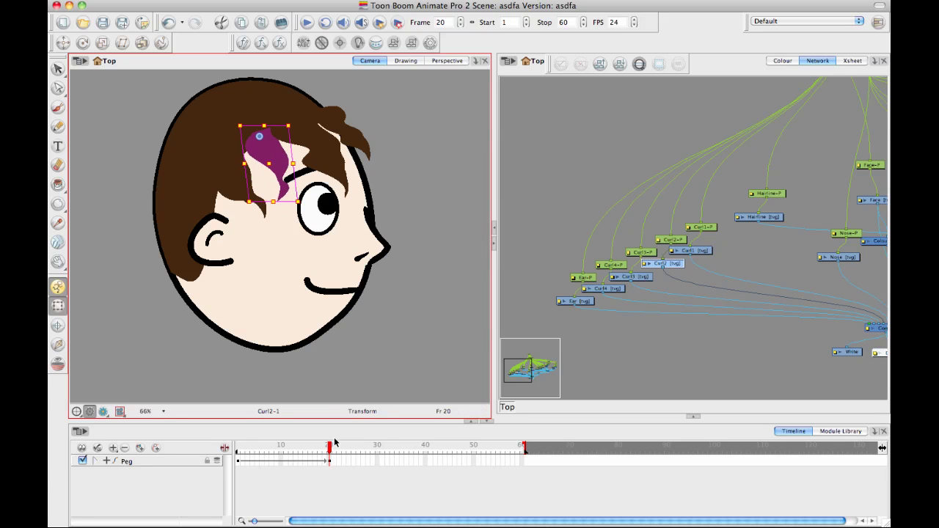
# Examine the far eye, nose and mouth up close against the face outline at frame 13
pyautogui.moveTo(329, 449); pyautogui.dragTo(297, 470)
pyautogui.scroll(2, 387, 231)
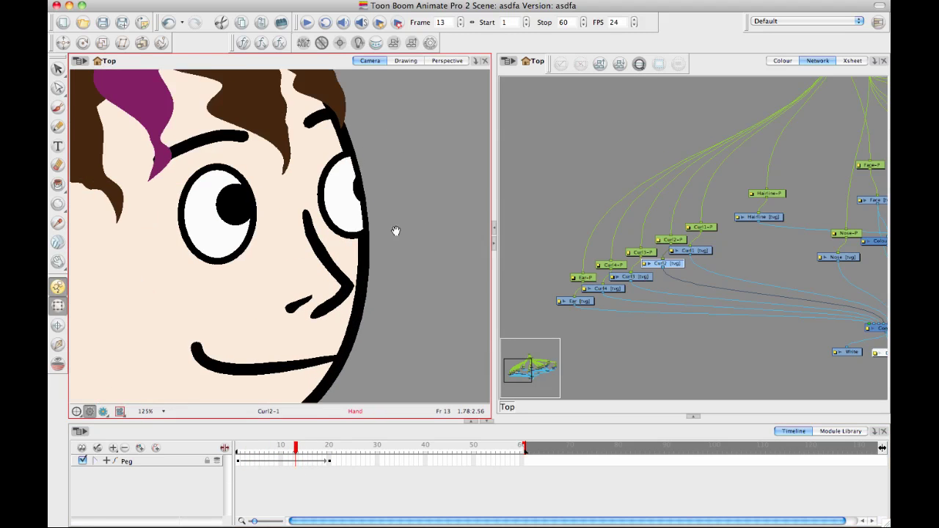
pyautogui.moveTo(396, 231); pyautogui.dragTo(398, 248)
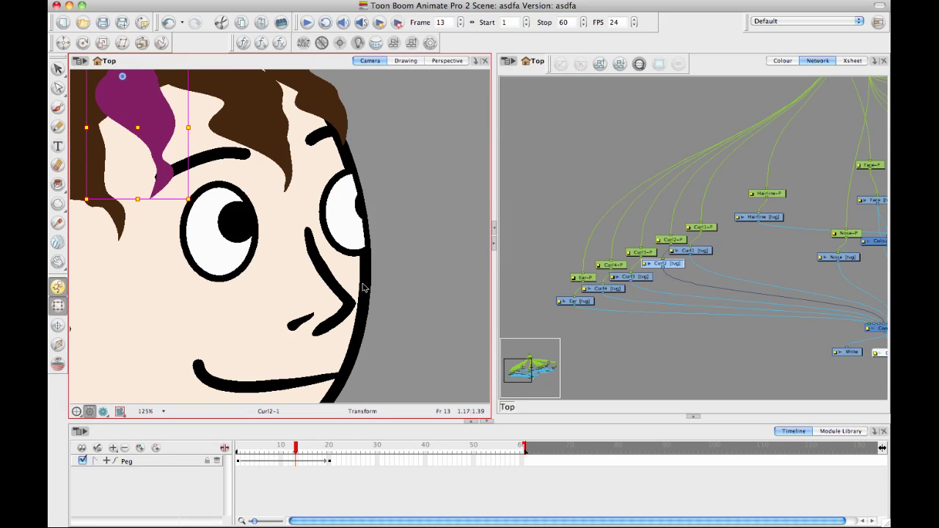
pyautogui.moveTo(371, 192); pyautogui.dragTo(408, 157)
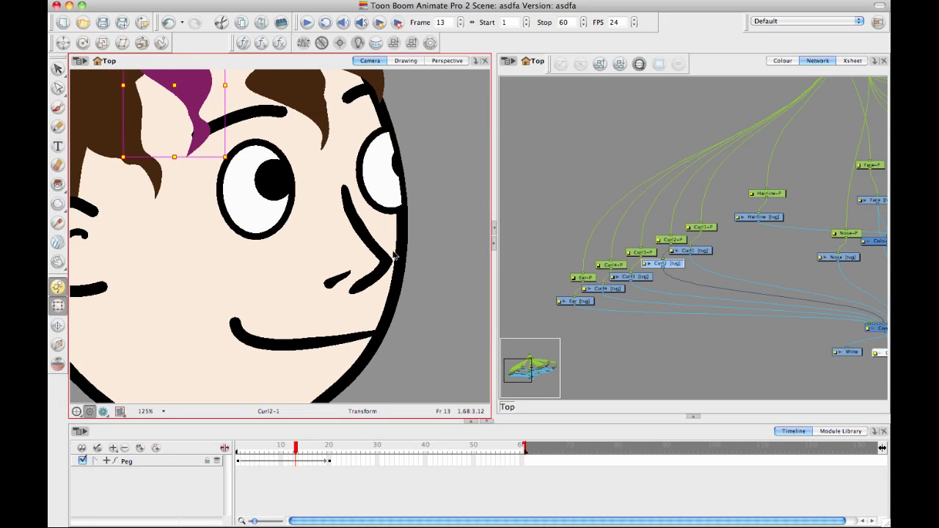
# Select the Face element in the network and show its drawing in isolation
pyautogui.moveTo(389, 258); pyautogui.dragTo(411, 216)
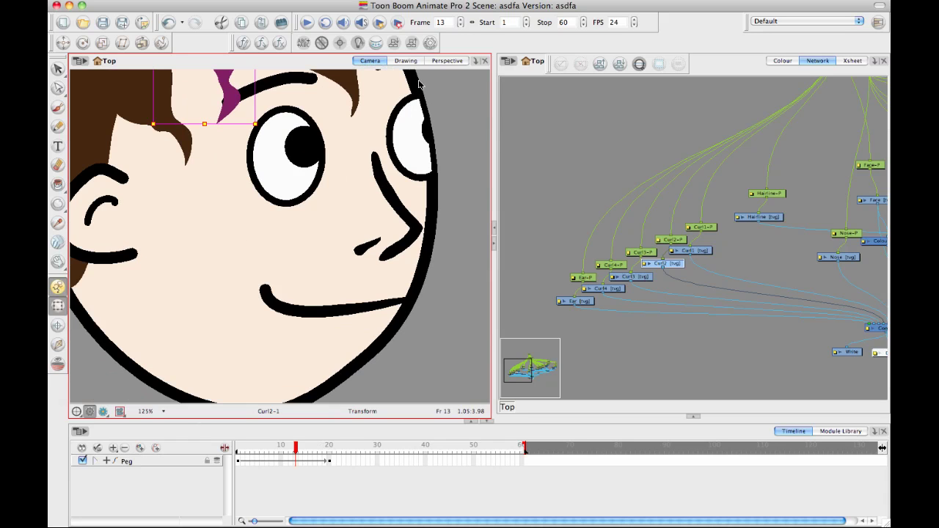
pyautogui.moveTo(748, 257); pyautogui.dragTo(618, 184)
pyautogui.moveTo(856, 146); pyautogui.dragTo(721, 161)
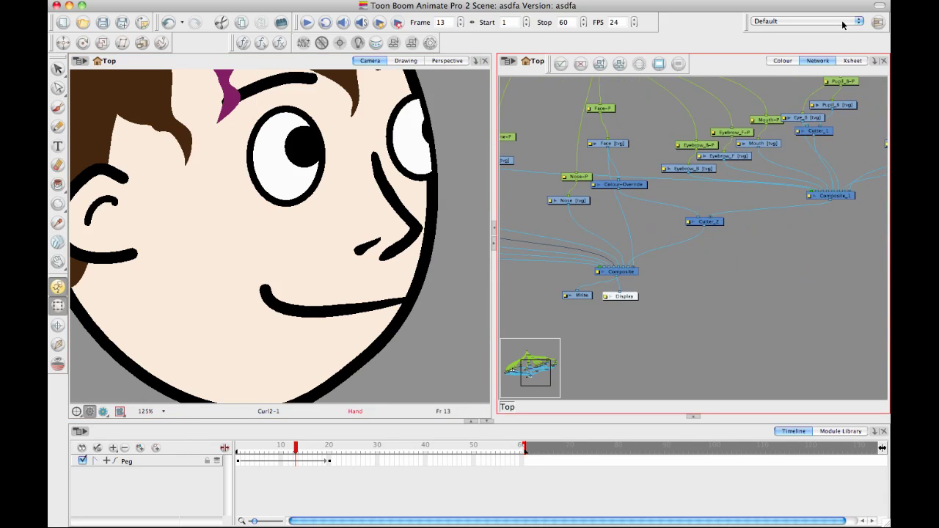
pyautogui.scroll(5, 816, 103)
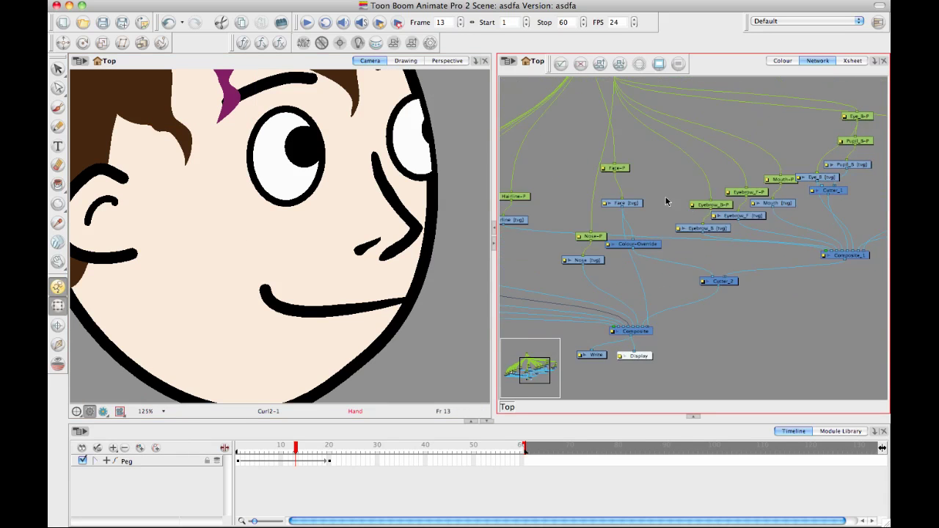
pyautogui.click(632, 203)
pyautogui.click(396, 62)
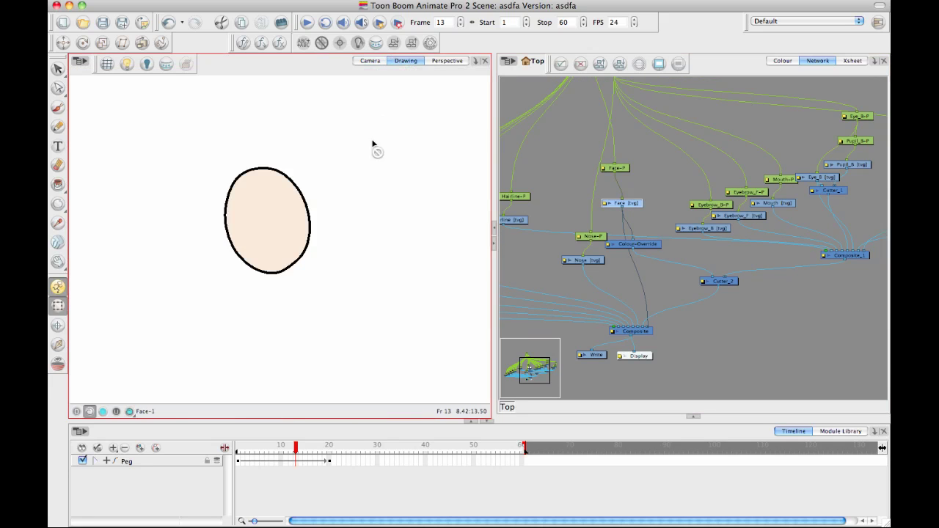
# Select the whole face artwork and examine its outline up close around the shape
pyautogui.moveTo(370, 149); pyautogui.dragTo(385, 160)
pyautogui.press('2')
pyautogui.press('2')
pyautogui.press('2')
pyautogui.click(59, 70)
pyautogui.click(379, 160)
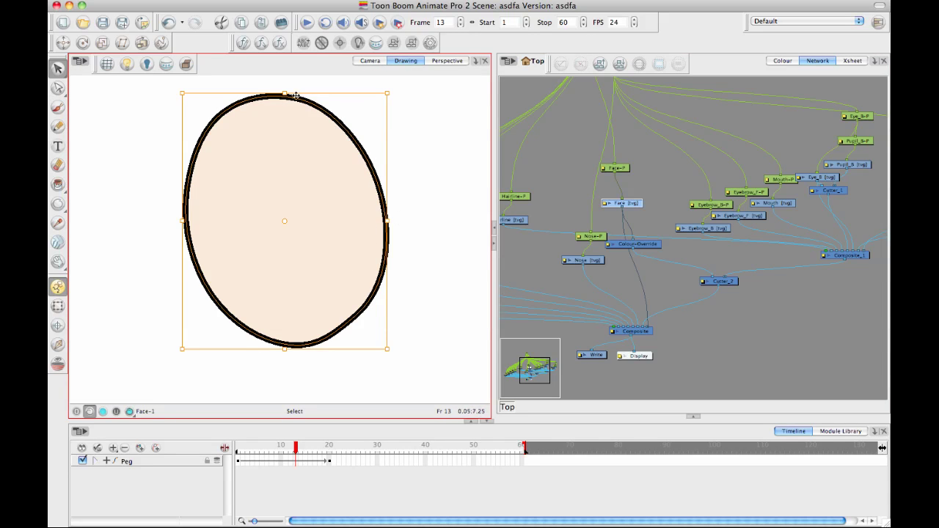
pyautogui.press('space')
pyautogui.click(231, 246)
pyautogui.scroll(3, 217, 252)
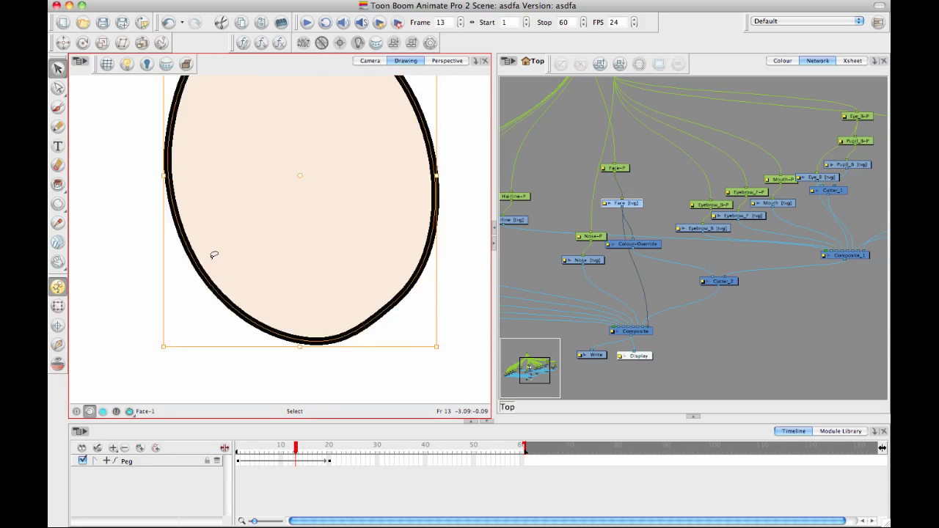
pyautogui.press('1')
pyautogui.press('1')
pyautogui.press('1')
pyautogui.press('space')
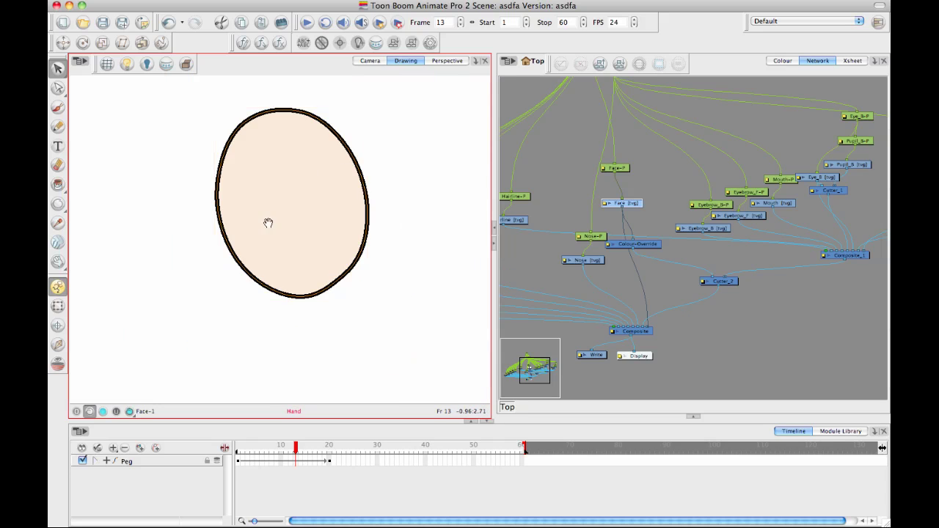
pyautogui.moveTo(262, 226); pyautogui.dragTo(232, 257)
pyautogui.moveTo(389, 150)
pyautogui.mouseDown()
pyautogui.moveTo(138, 155)
pyautogui.moveTo(394, 271)
pyautogui.mouseUp()
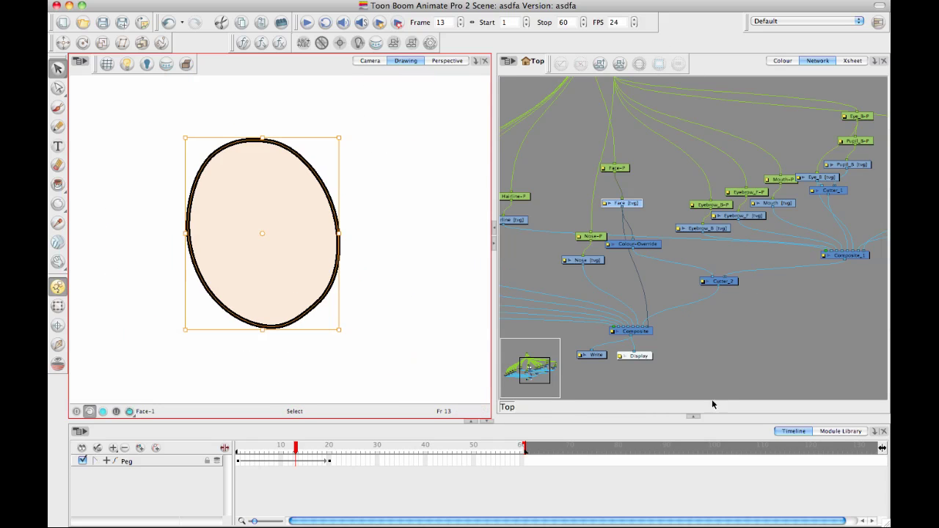
# Reveal the Select tool's operations and inspect the face's outline and fill as separate selections
pyautogui.click(694, 416)
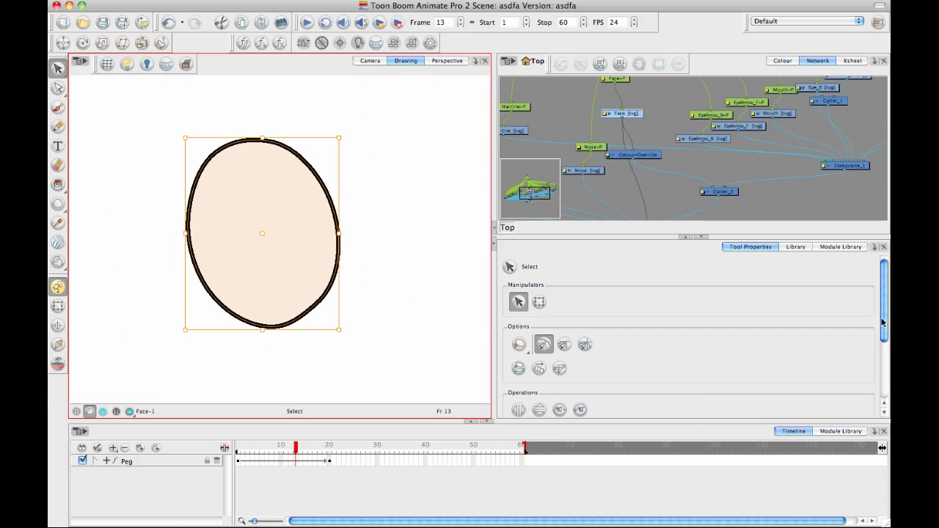
pyautogui.moveTo(883, 323); pyautogui.dragTo(847, 404)
pyautogui.click(519, 328)
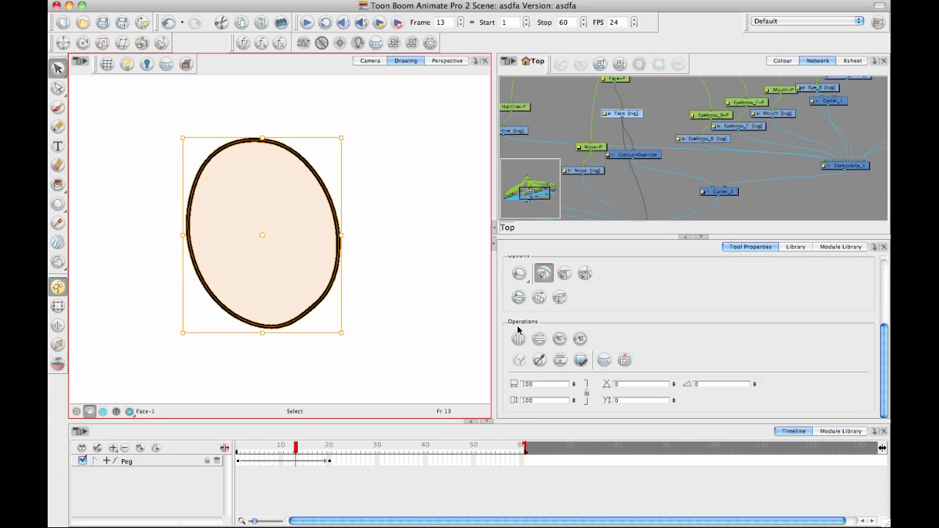
pyautogui.moveTo(403, 178)
pyautogui.mouseDown()
pyautogui.moveTo(95, 334)
pyautogui.moveTo(407, 191)
pyautogui.mouseUp()
pyautogui.click(565, 360)
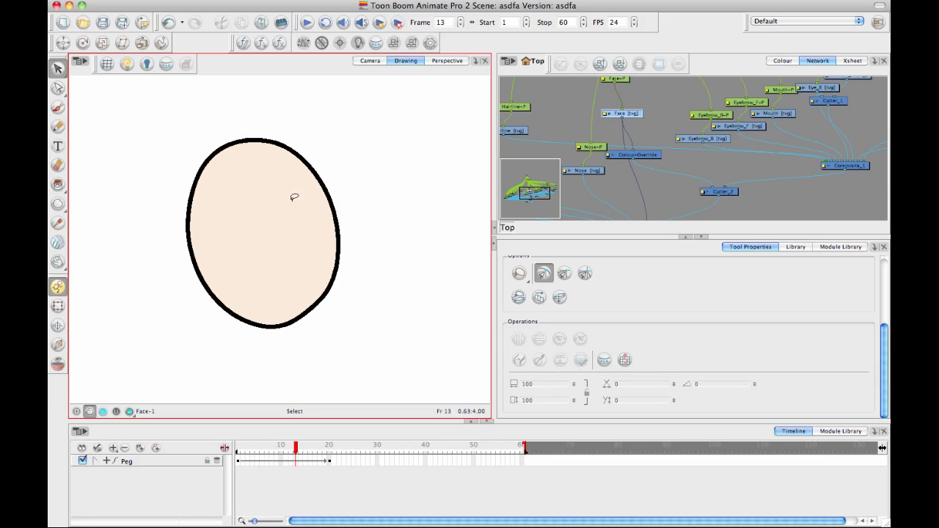
pyautogui.click(279, 189)
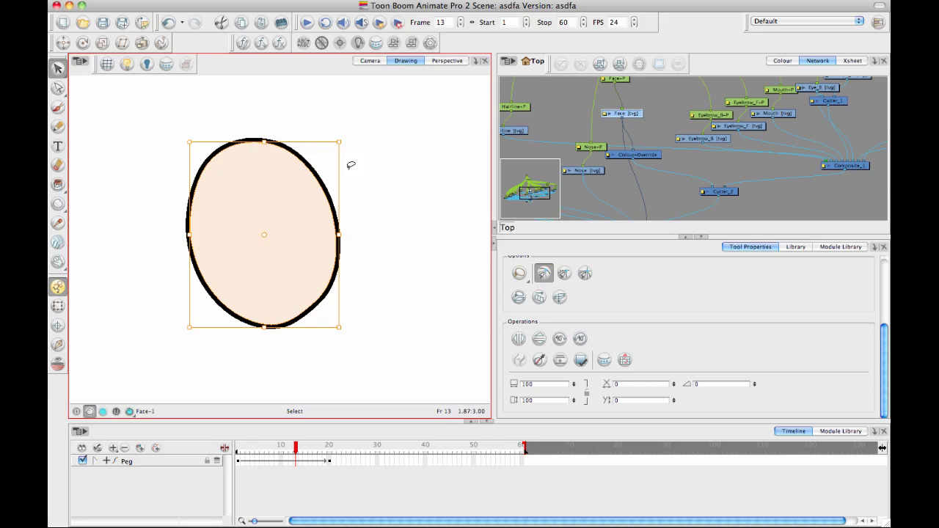
# Return to the camera view and examine where the far eye and nose meet the face outline at frame 13
pyautogui.click(371, 61)
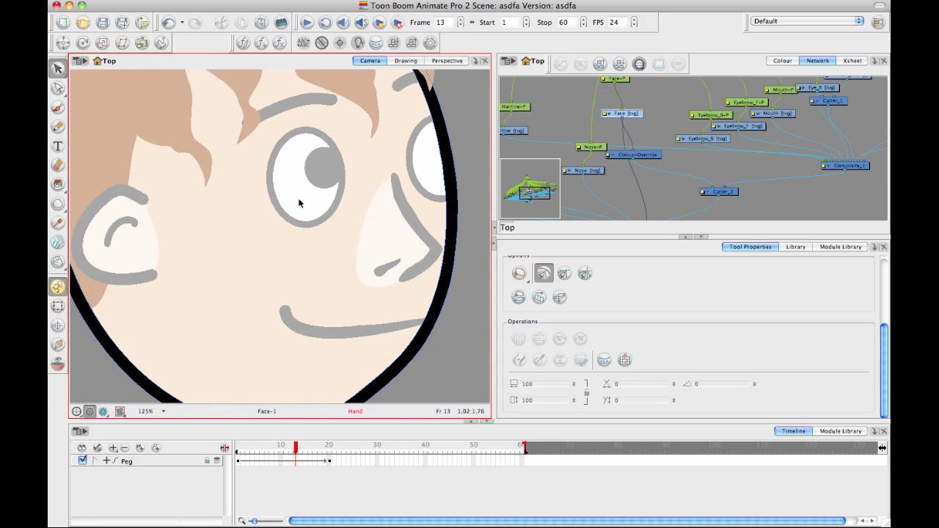
pyautogui.click(58, 305)
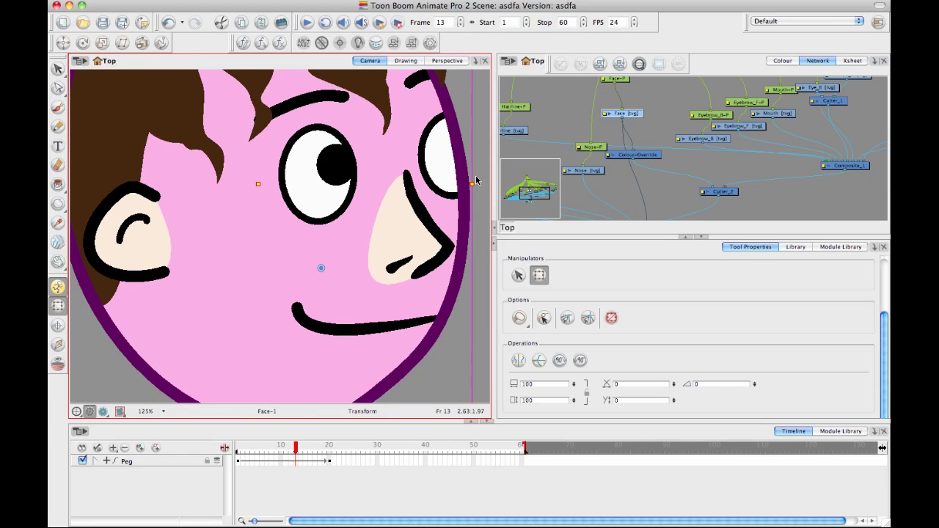
pyautogui.click(450, 169)
pyautogui.press('space')
pyautogui.moveTo(449, 171); pyautogui.dragTo(459, 159)
pyautogui.press('1')
pyautogui.click(468, 238)
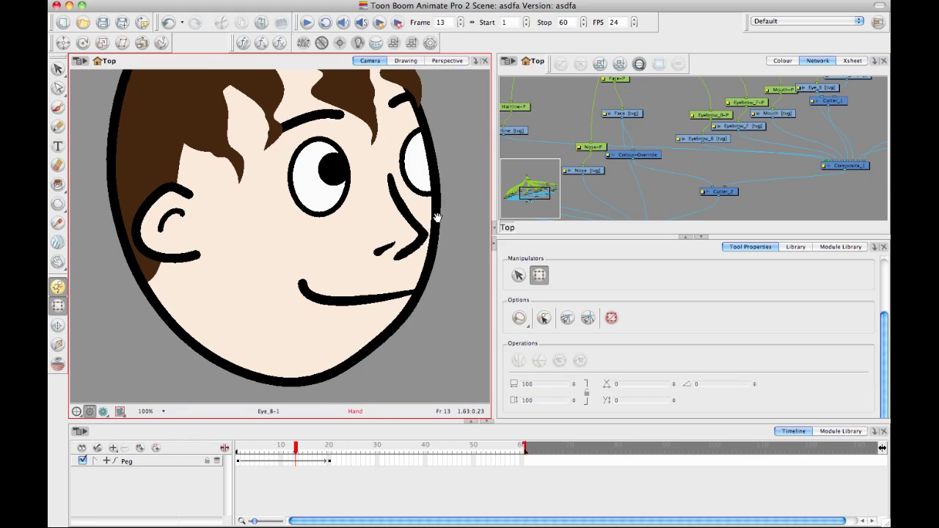
pyautogui.press('space')
pyautogui.moveTo(433, 224); pyautogui.dragTo(442, 217)
pyautogui.scroll(-3, 442, 217)
# At frame 1, select the far eye's peg through its pupil and nudge the eye slightly toward the far face edge
pyautogui.moveTo(295, 446); pyautogui.dragTo(243, 442)
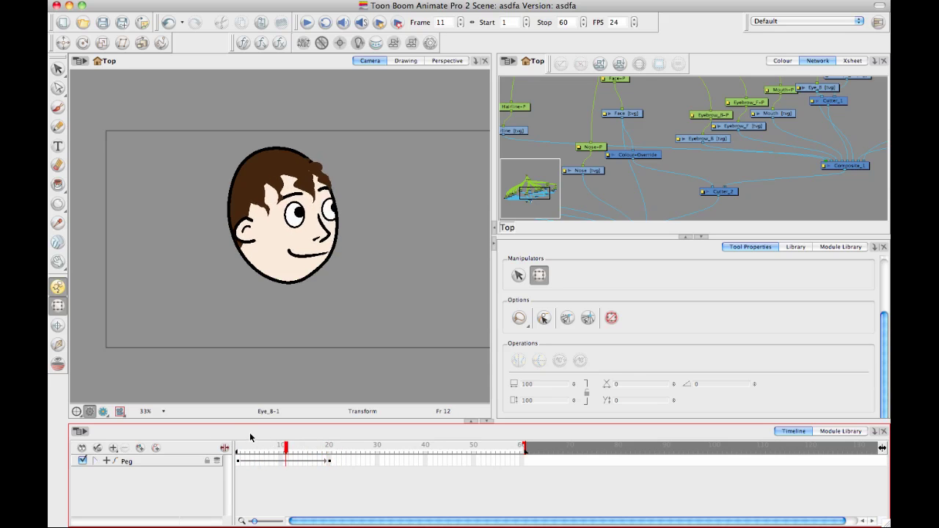
pyautogui.moveTo(244, 435); pyautogui.dragTo(217, 434)
pyautogui.moveTo(320, 264); pyautogui.dragTo(319, 252)
pyautogui.moveTo(308, 194); pyautogui.dragTo(312, 218)
pyautogui.press('2')
pyautogui.press('2')
pyautogui.click(365, 212)
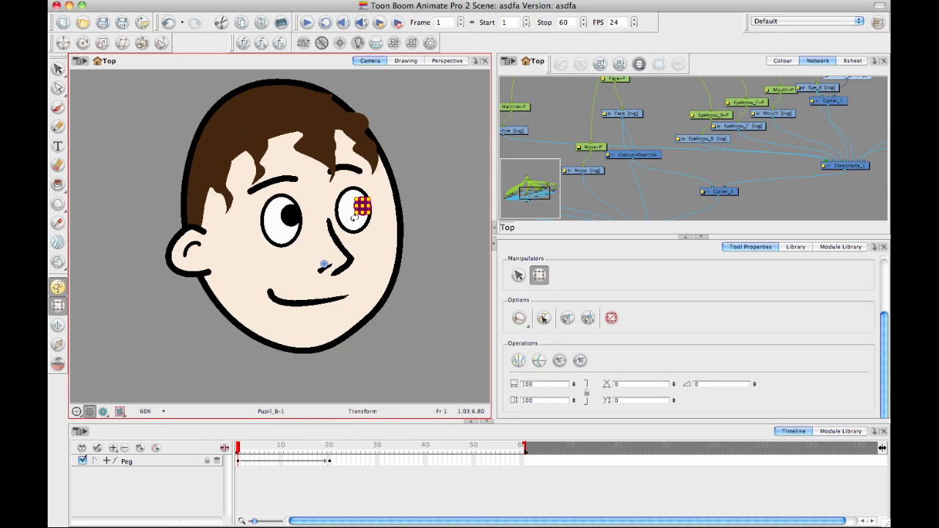
pyautogui.click(435, 225)
pyautogui.click(366, 208)
pyautogui.click(370, 209)
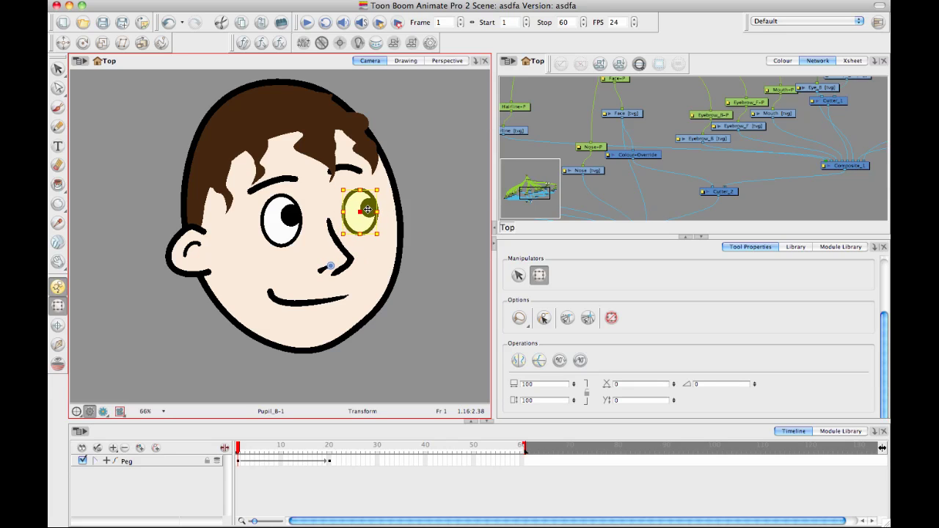
pyautogui.click(424, 195)
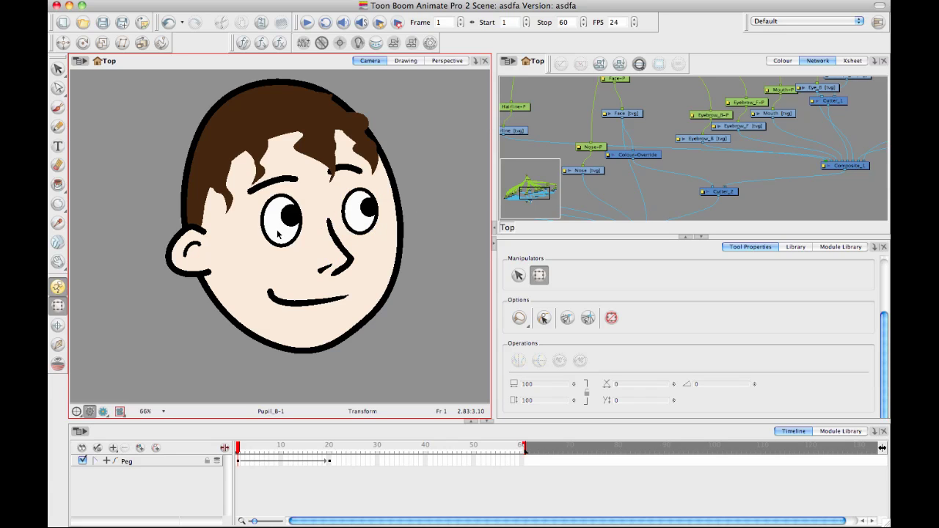
# Try to rotate the near eye and its pupil together through the parent peg, and undo the rotation
pyautogui.click(290, 214)
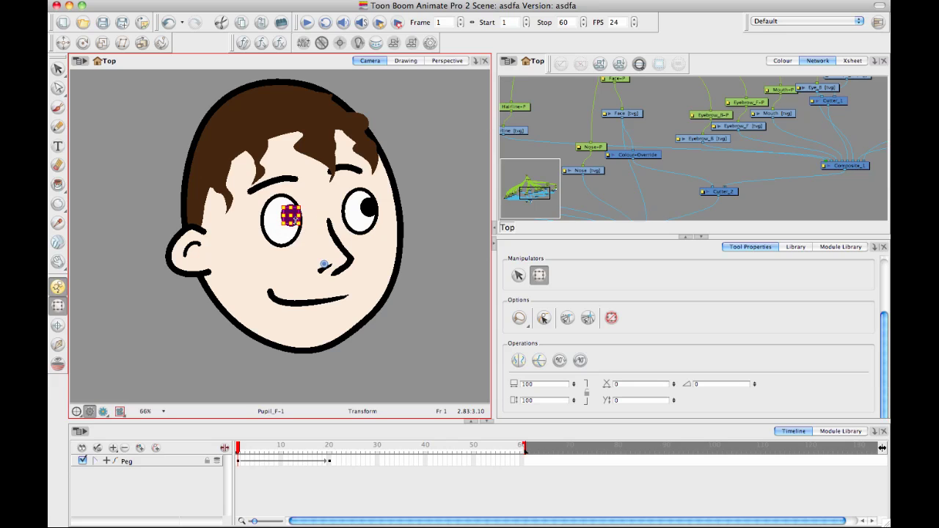
pyautogui.click(274, 234)
pyautogui.moveTo(258, 249); pyautogui.dragTo(259, 248)
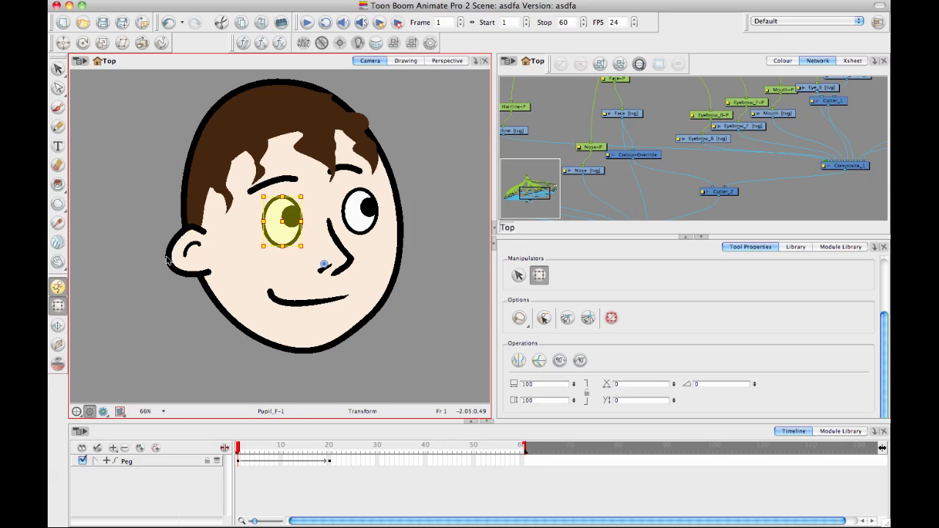
pyautogui.click(84, 44)
pyautogui.moveTo(346, 260); pyautogui.dragTo(346, 262)
pyautogui.press('super+z')
# Select the near eye and step up the hierarchy to the parent peg of all facial features
pyautogui.click(293, 211)
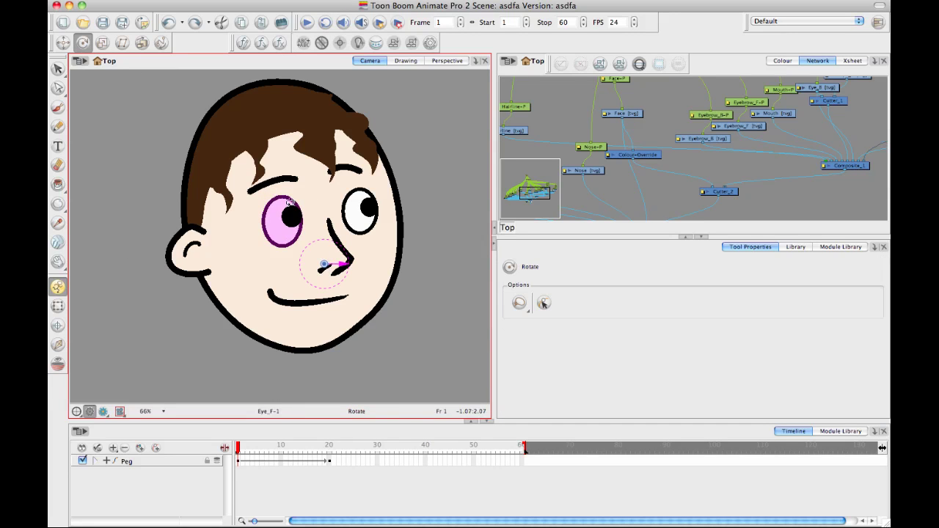
pyautogui.click(311, 262)
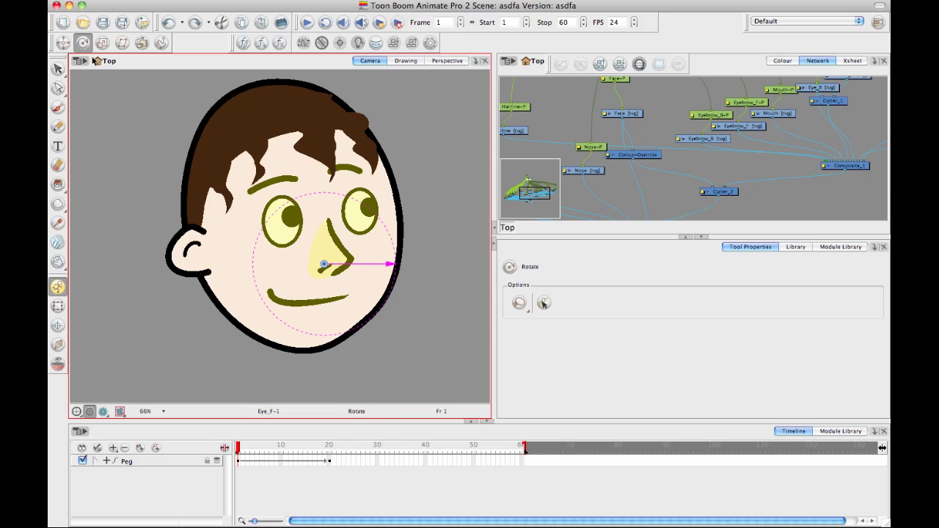
pyautogui.click(63, 42)
pyautogui.click(83, 43)
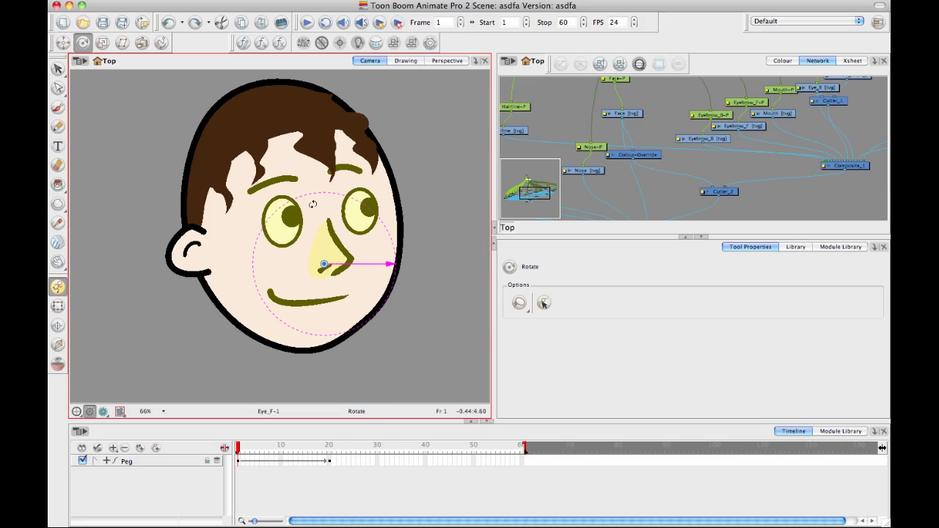
pyautogui.click(58, 306)
pyautogui.click(280, 226)
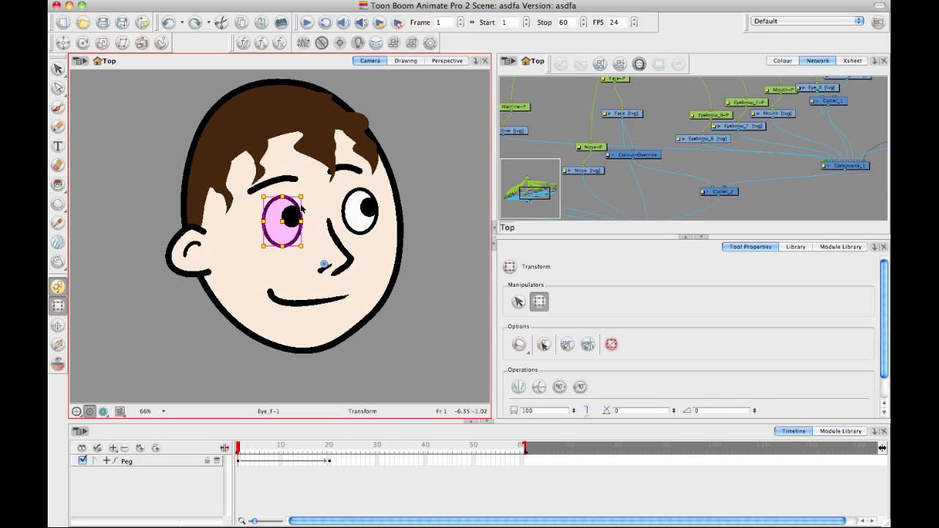
pyautogui.press('b')
pyautogui.press('b')
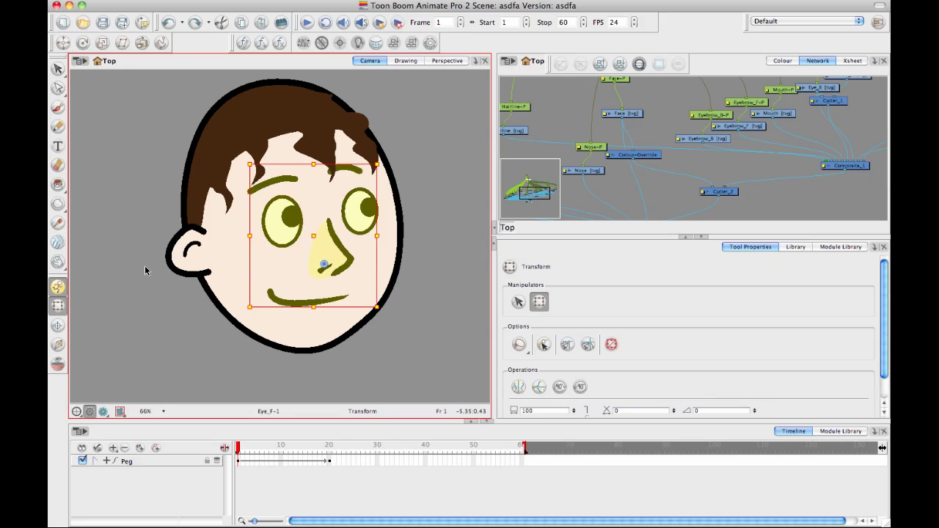
# Select the near eye's peg through its pupil, set its pivot near the eye's centre and scale the eye up slightly
pyautogui.click(138, 278)
pyautogui.click(292, 218)
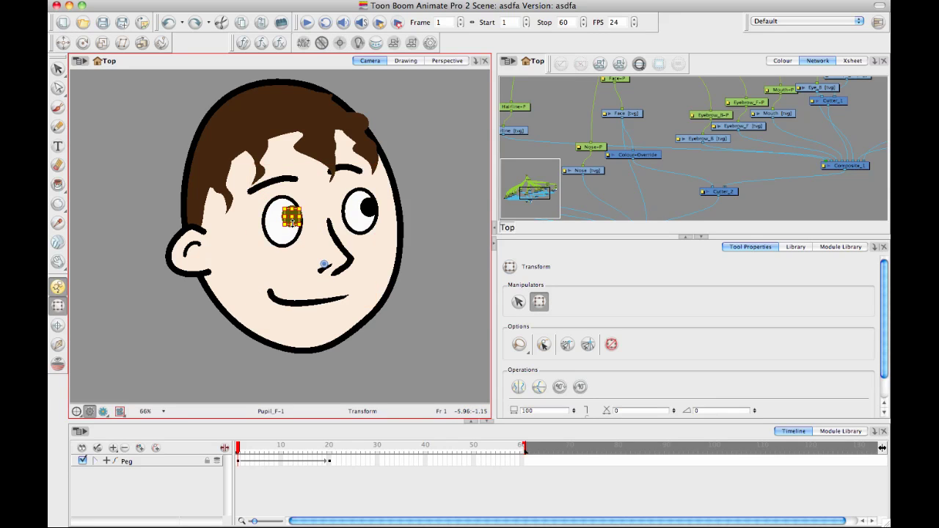
pyautogui.press('b')
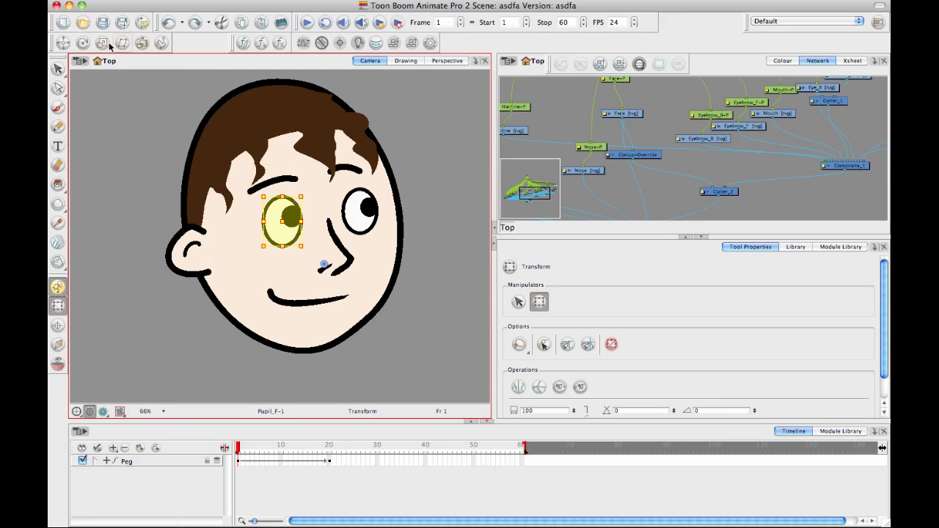
pyautogui.click(83, 41)
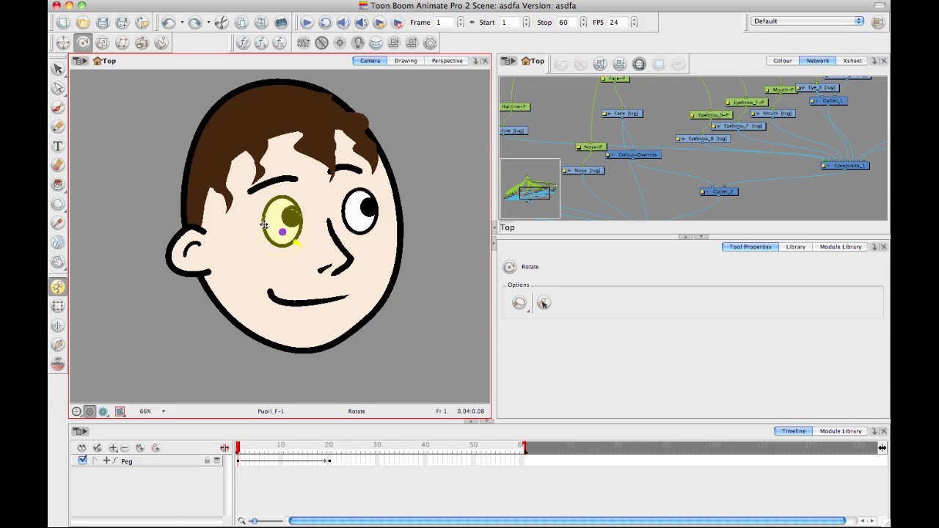
pyautogui.moveTo(264, 226); pyautogui.dragTo(280, 228)
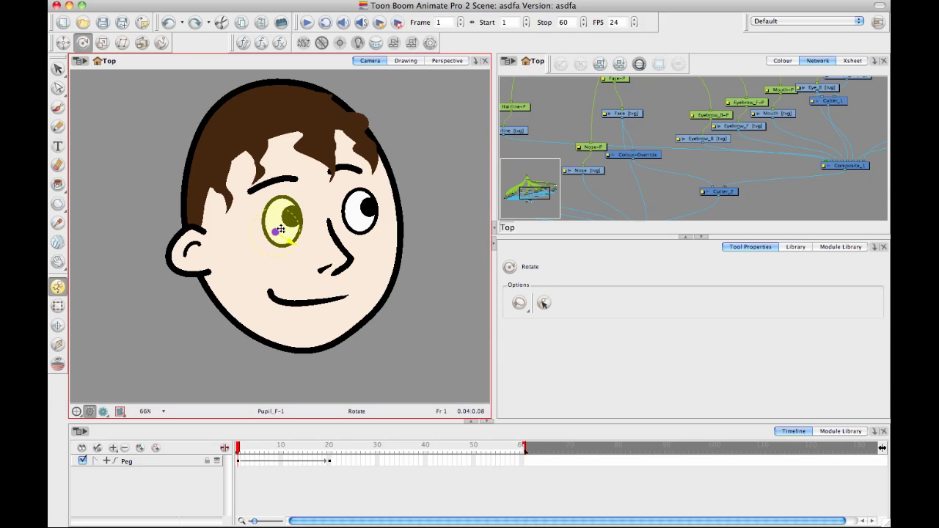
pyautogui.click(58, 306)
pyautogui.moveTo(301, 196); pyautogui.dragTo(304, 190)
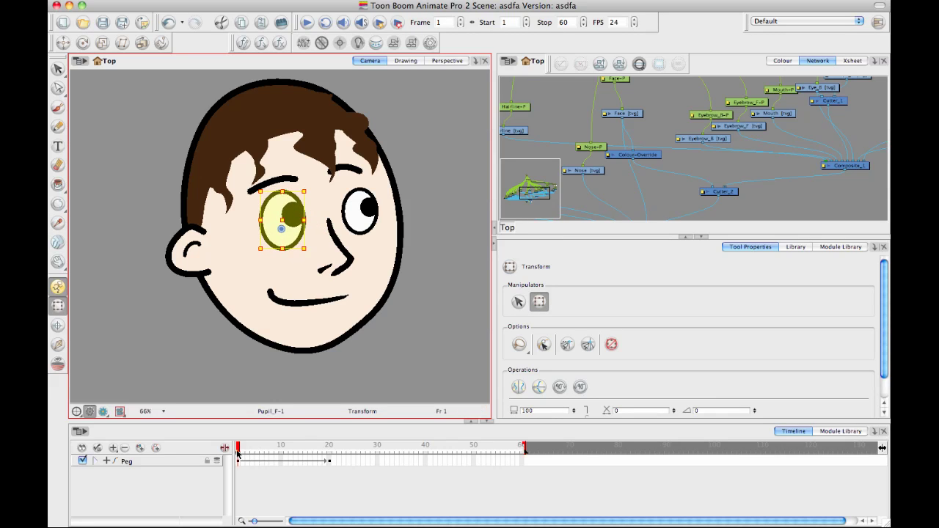
# At frame 24, narrow the near eye and shift it toward the front of the face, moving its keyframe to frame 20
pyautogui.moveTo(238, 453); pyautogui.dragTo(344, 444)
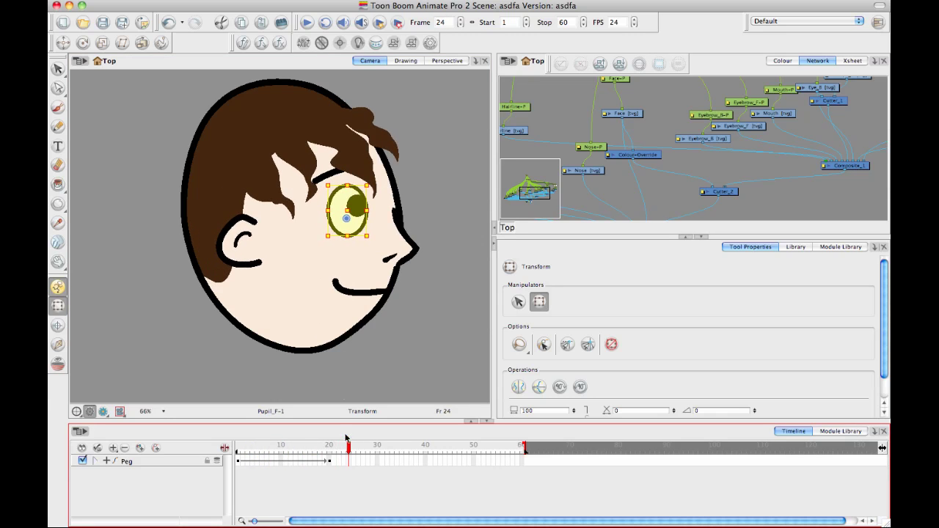
pyautogui.moveTo(365, 209)
pyautogui.mouseDown()
pyautogui.moveTo(356, 208)
pyautogui.moveTo(370, 210)
pyautogui.moveTo(411, 280)
pyautogui.mouseUp()
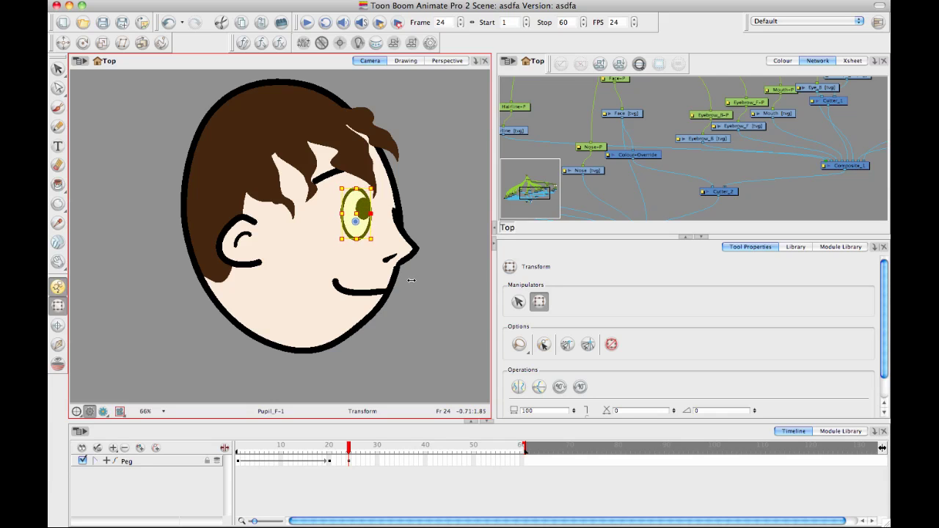
pyautogui.click(350, 463)
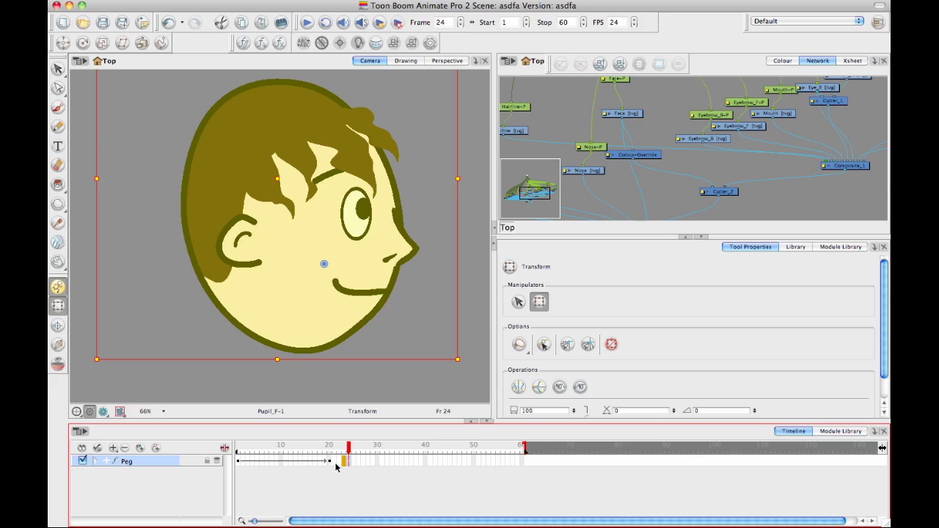
pyautogui.click(330, 462)
# At frame 9, select the far eye's parent peg through its pupil
pyautogui.moveTo(326, 448); pyautogui.dragTo(276, 456)
pyautogui.click(440, 286)
pyautogui.click(394, 203)
pyautogui.click(390, 209)
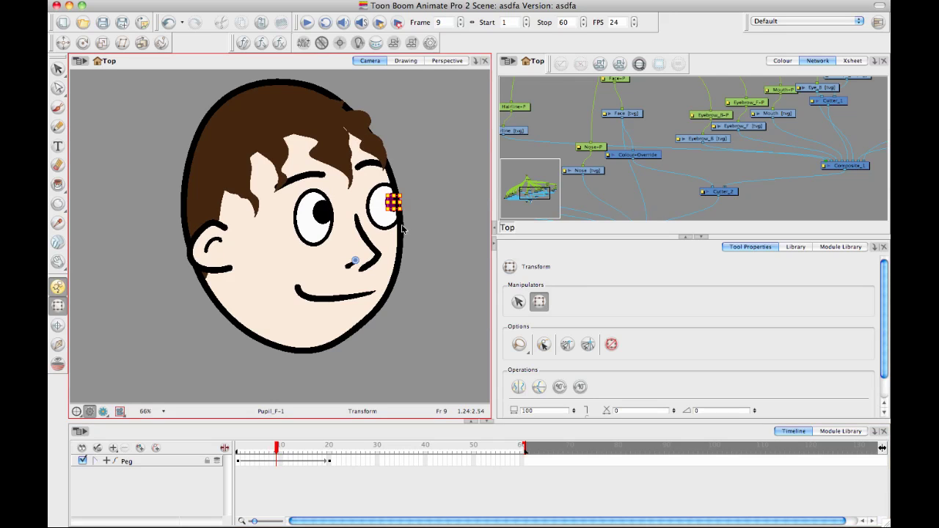
pyautogui.scroll(1, 398, 241)
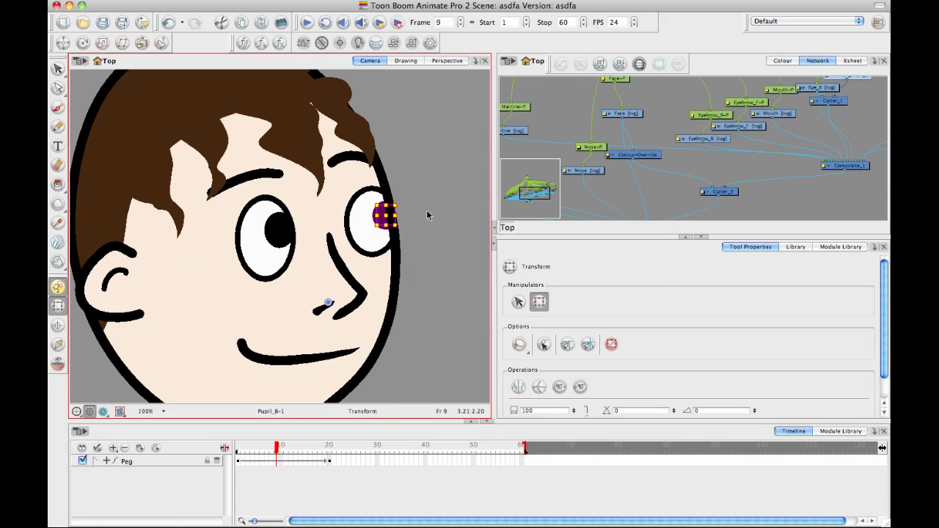
pyautogui.press('b')
pyautogui.press('b')
# Set the far eye's pivot to the eye's centre and narrow the eye slightly from its outer side
pyautogui.click(83, 44)
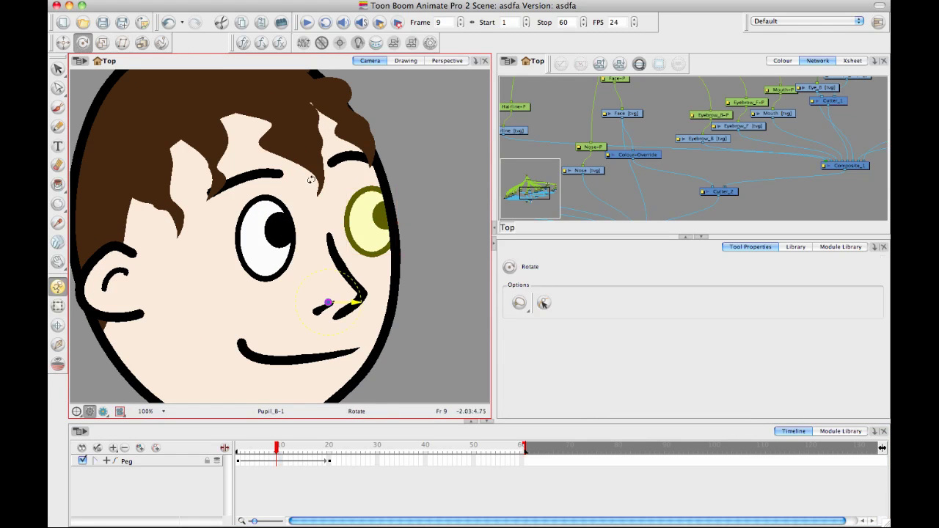
pyautogui.moveTo(329, 302); pyautogui.dragTo(374, 224)
pyautogui.click(58, 307)
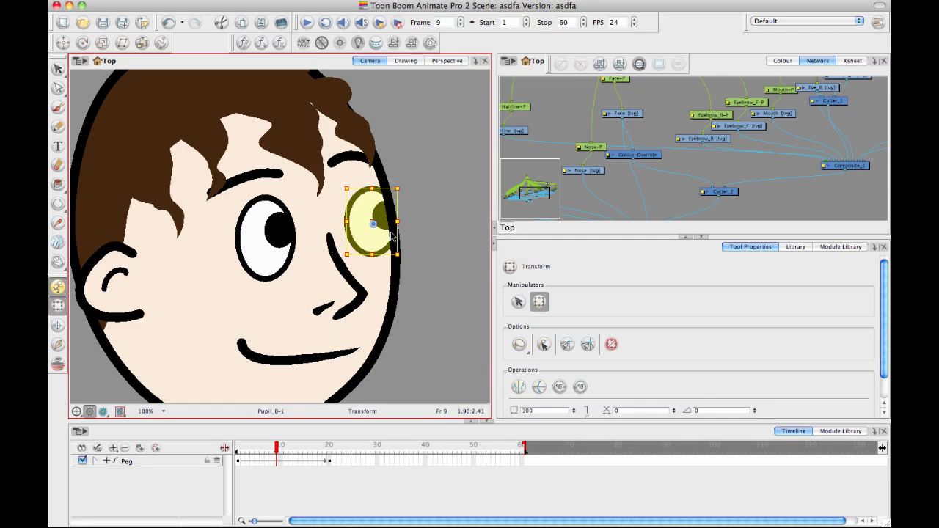
pyautogui.moveTo(347, 221); pyautogui.dragTo(352, 221)
# Try to move the collapsed master peg's frame 9 keyframe to frame 20
pyautogui.moveTo(276, 462)
pyautogui.mouseDown()
pyautogui.moveTo(329, 462)
pyautogui.moveTo(325, 448)
pyautogui.moveTo(224, 450)
pyautogui.moveTo(365, 433)
pyautogui.moveTo(212, 443)
pyautogui.moveTo(349, 444)
pyautogui.moveTo(247, 446)
pyautogui.moveTo(314, 446)
pyautogui.moveTo(329, 456)
pyautogui.moveTo(253, 454)
pyautogui.moveTo(321, 447)
pyautogui.mouseUp()
pyautogui.click(282, 471)
pyautogui.click(280, 463)
pyautogui.click(442, 268)
pyautogui.press('2')
pyautogui.press('2')
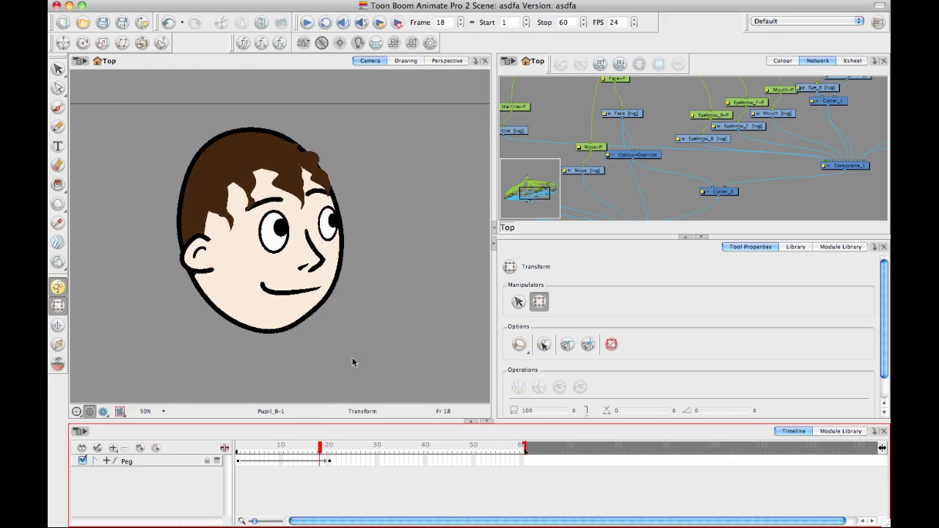
# At frame 20, select the FacialFeatures-P peg and try shifting all facial features toward the front of the face
pyautogui.moveTo(384, 166); pyautogui.dragTo(370, 195)
pyautogui.moveTo(333, 450); pyautogui.dragTo(329, 449)
pyautogui.moveTo(616, 181); pyautogui.dragTo(573, 214)
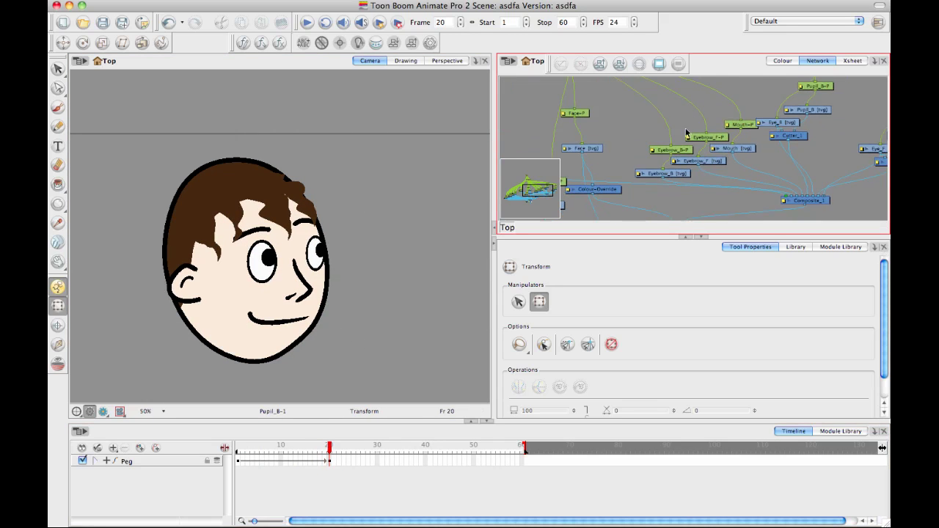
pyautogui.moveTo(682, 145); pyautogui.dragTo(651, 208)
pyautogui.moveTo(600, 99); pyautogui.dragTo(690, 181)
pyautogui.click(655, 166)
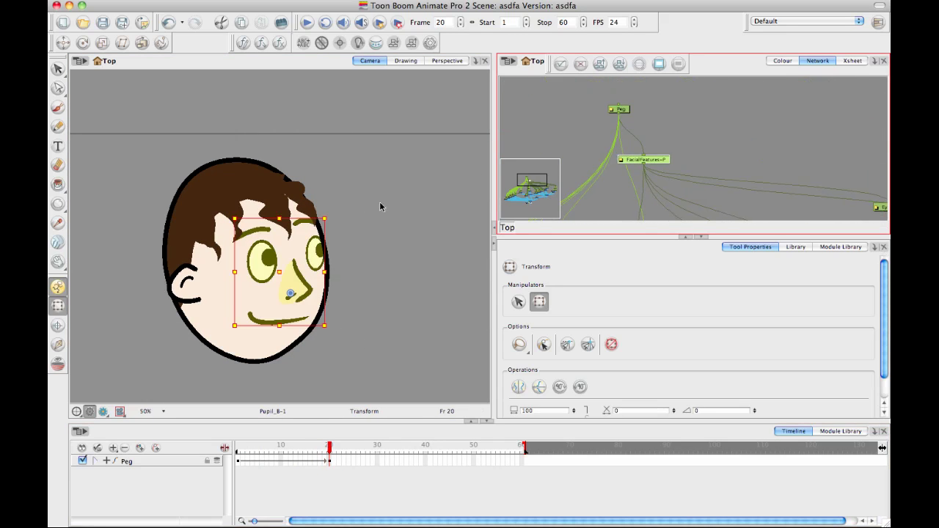
pyautogui.moveTo(293, 280); pyautogui.dragTo(309, 274)
pyautogui.press('Left')
pyautogui.press('Left')
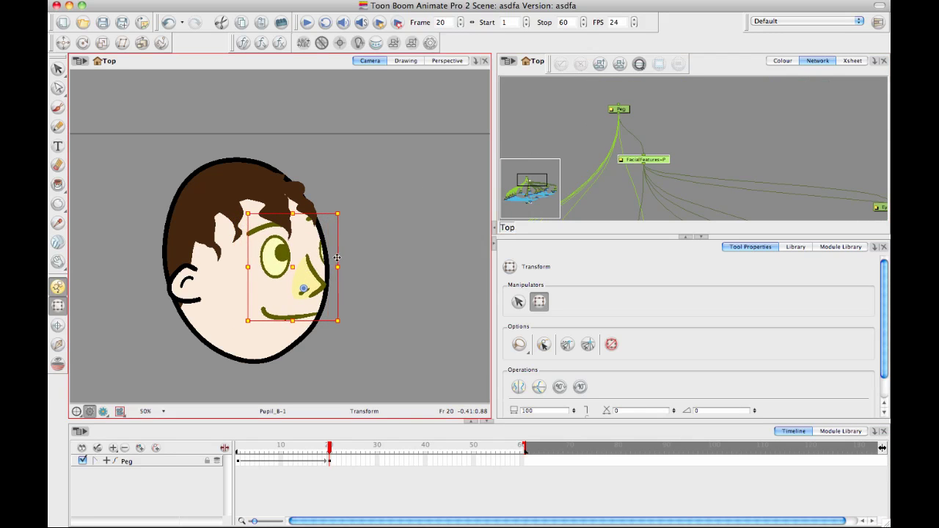
# Undo the facial feature shift and the master peg's keyframe move
pyautogui.press('super+z')
pyautogui.press('super+z')
pyautogui.press('super+z')
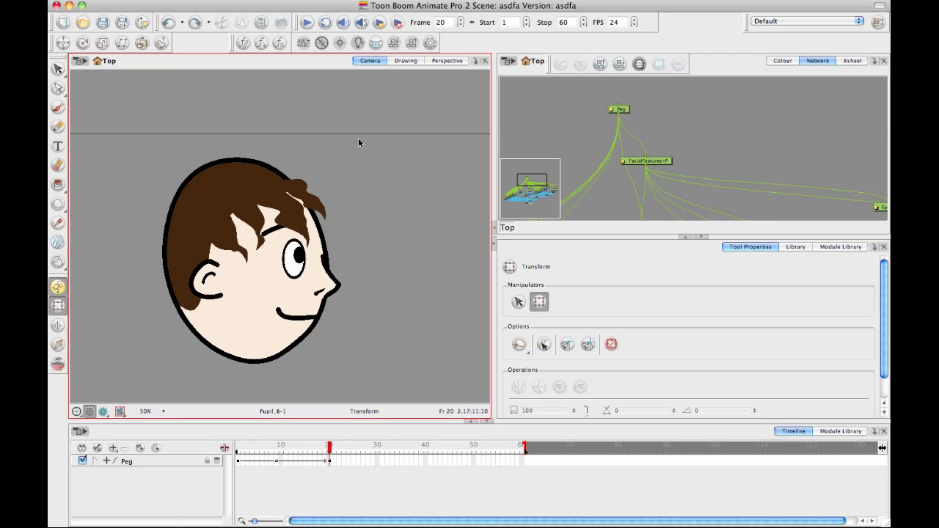
# Expand the master peg's layers, move only the Eye_B-P keyframe from frame 9 to frame 20, and scrub back to frame 1
pyautogui.moveTo(318, 451); pyautogui.dragTo(270, 467)
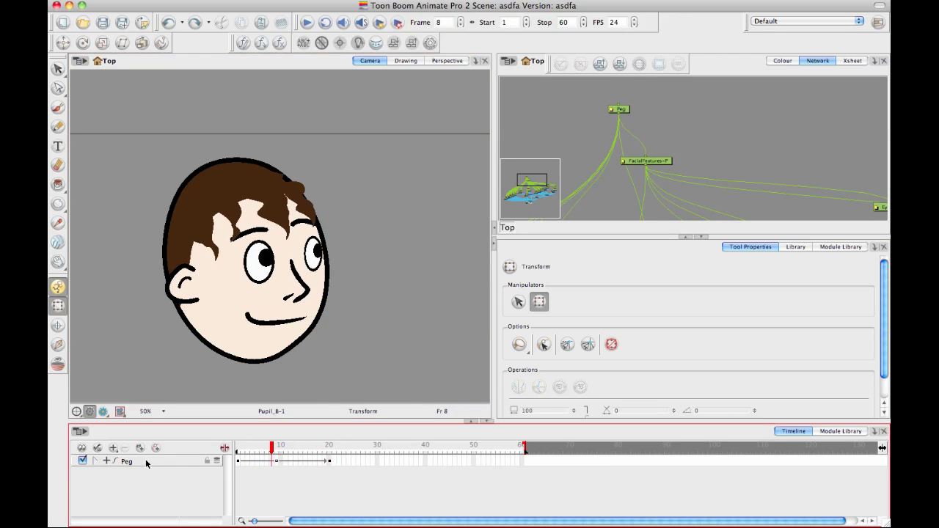
pyautogui.click(94, 460)
pyautogui.moveTo(250, 423); pyautogui.dragTo(258, 335)
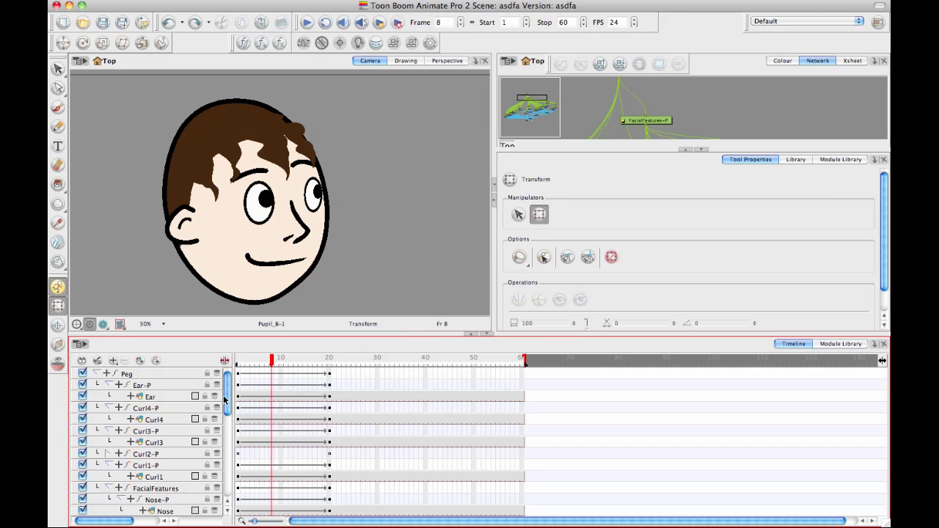
pyautogui.moveTo(226, 399); pyautogui.dragTo(227, 451)
pyautogui.click(276, 415)
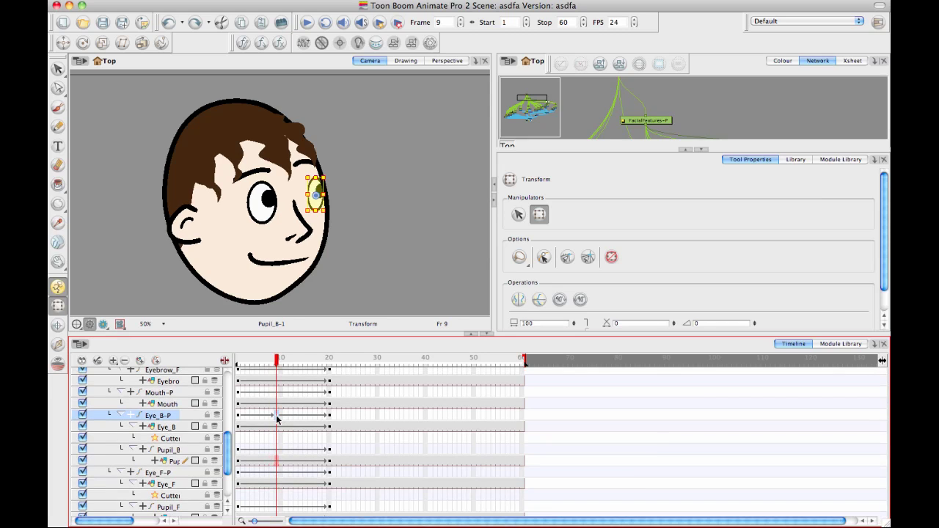
pyautogui.moveTo(276, 417); pyautogui.dragTo(330, 418)
pyautogui.moveTo(320, 363); pyautogui.dragTo(237, 361)
pyautogui.click(390, 248)
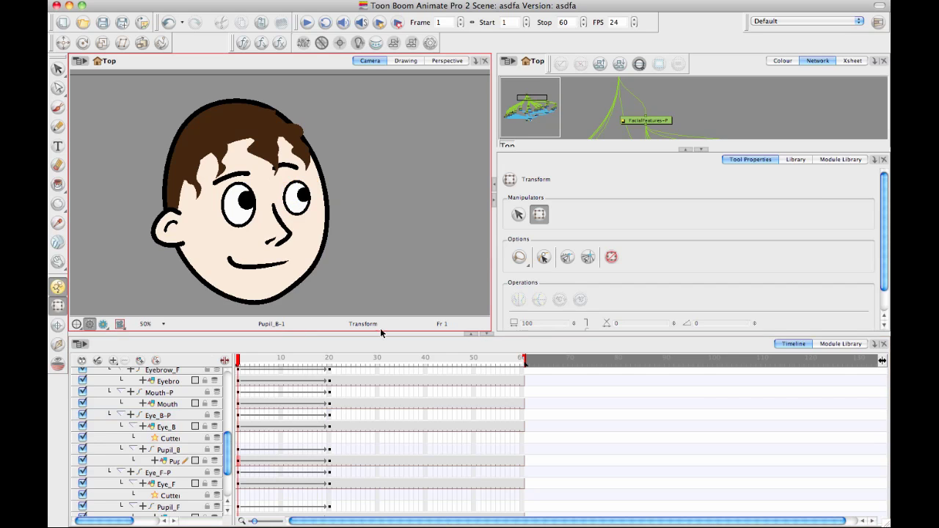
# Expand the camera view across the workspace without the network and tool properties, framing the head above a shortened timeline
pyautogui.click(487, 334)
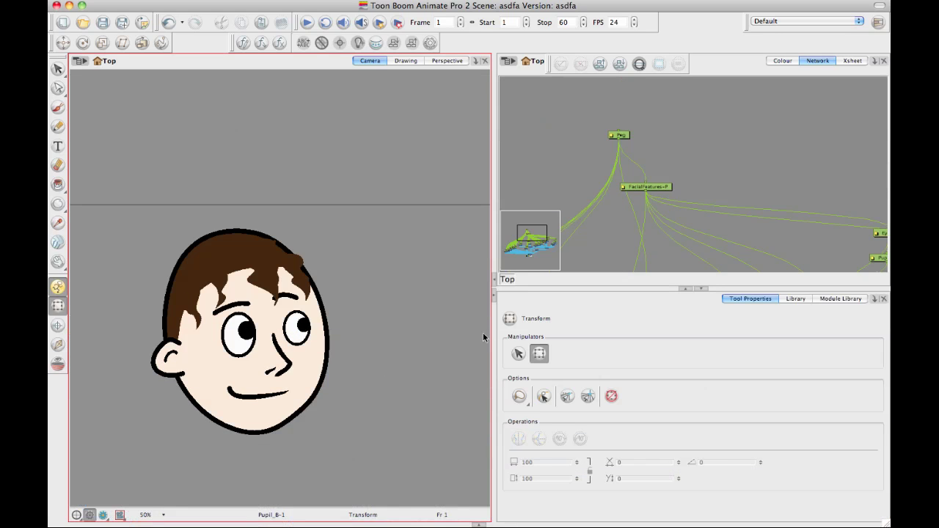
pyautogui.click(494, 280)
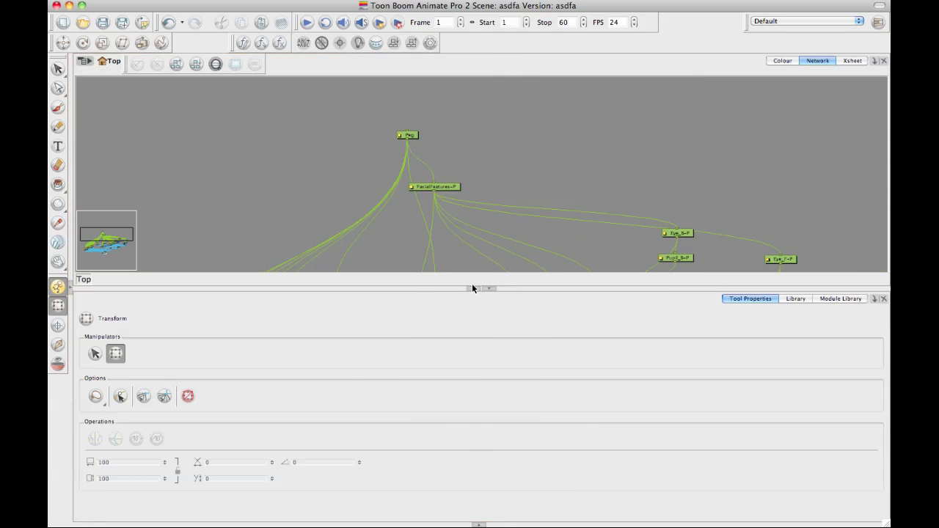
pyautogui.click(73, 293)
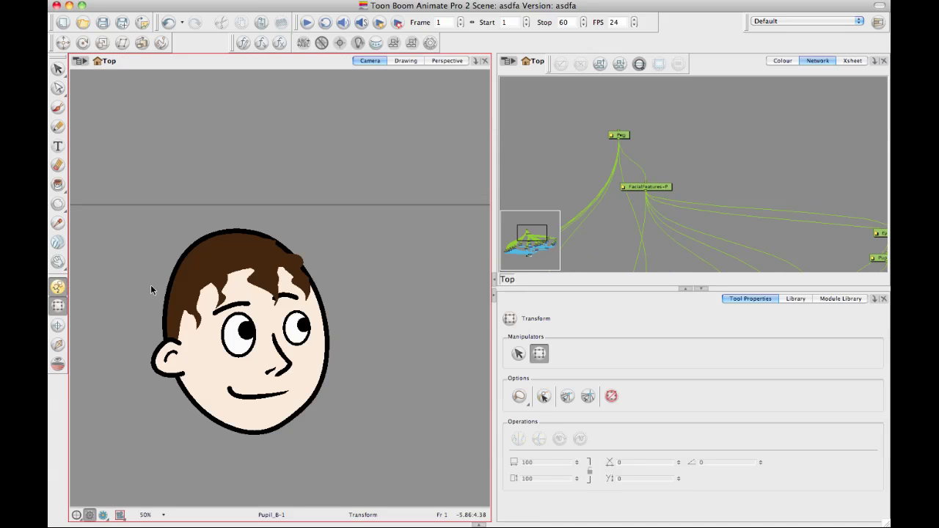
pyautogui.click(493, 296)
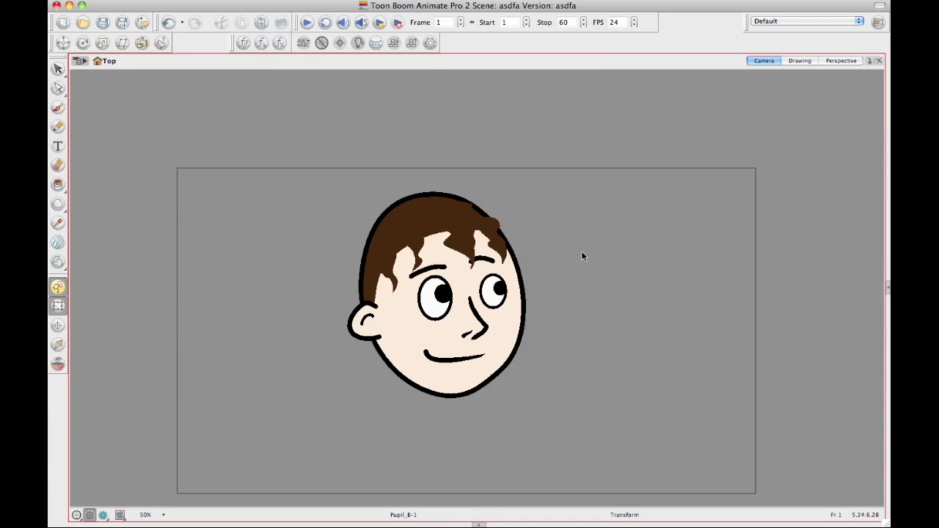
pyautogui.moveTo(580, 278); pyautogui.dragTo(496, 218)
pyautogui.press('2')
pyautogui.press('2')
pyautogui.press('space')
pyautogui.moveTo(489, 276); pyautogui.dragTo(612, 372)
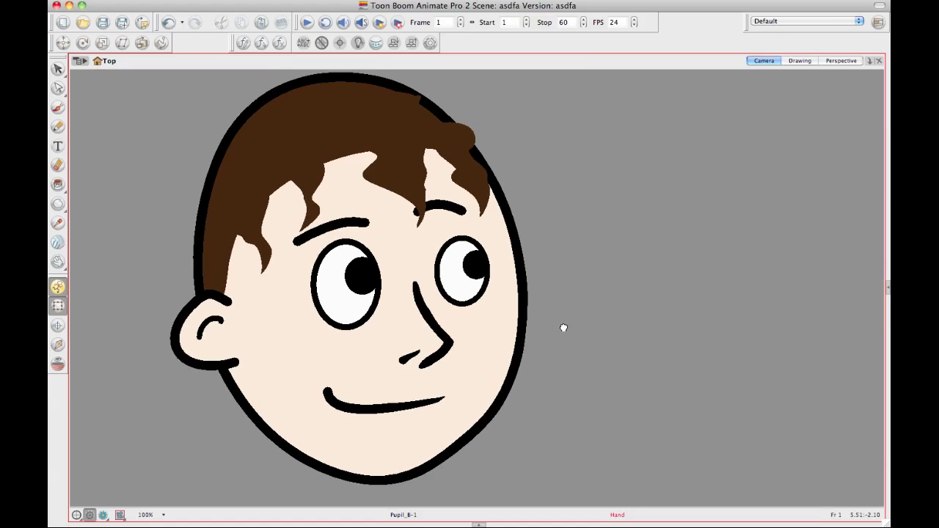
pyautogui.scroll(-1, 565, 322)
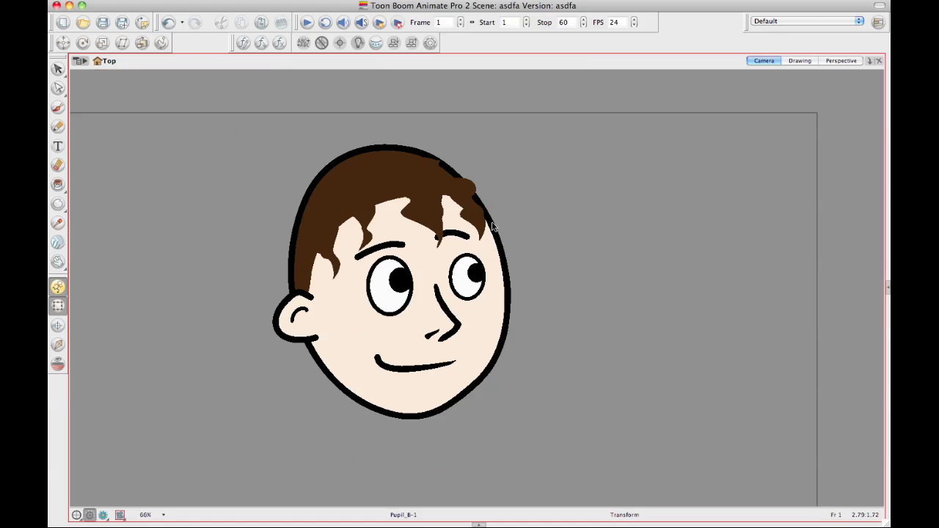
pyautogui.press('space')
pyautogui.moveTo(596, 220); pyautogui.dragTo(595, 201)
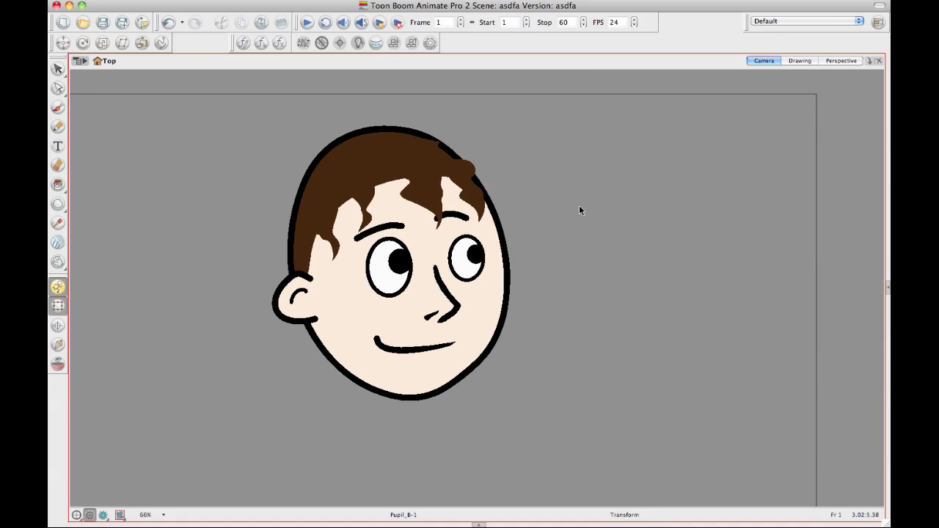
pyautogui.click(478, 524)
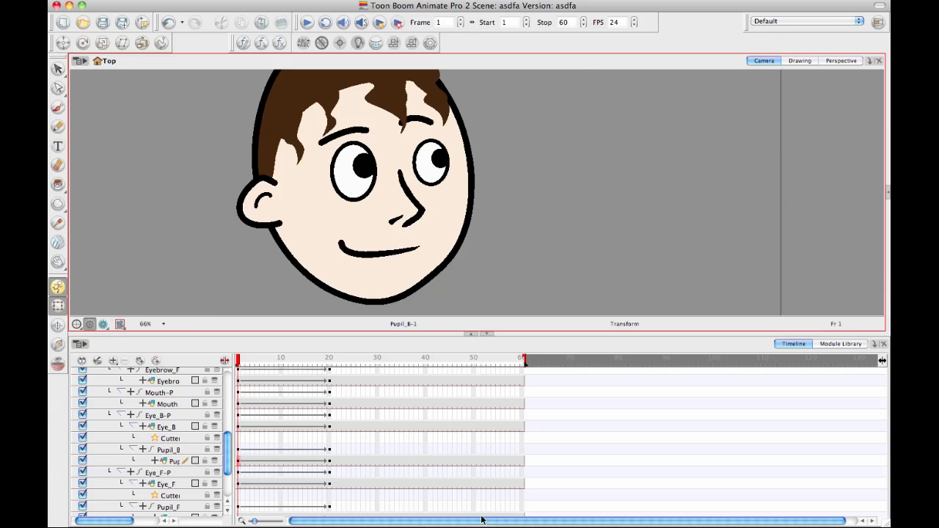
pyautogui.moveTo(440, 333); pyautogui.dragTo(440, 409)
# Scrub the head turn back and forth between frames 1 and 21 to review the motion, stopping at frame 20
pyautogui.moveTo(248, 443); pyautogui.dragTo(334, 440)
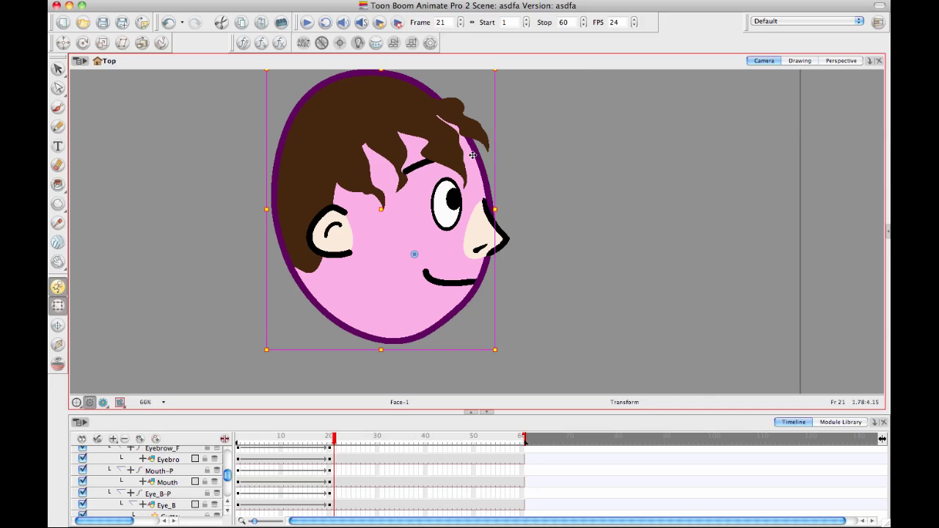
pyautogui.moveTo(334, 438)
pyautogui.mouseDown()
pyautogui.moveTo(161, 432)
pyautogui.moveTo(327, 449)
pyautogui.moveTo(286, 440)
pyautogui.mouseUp()
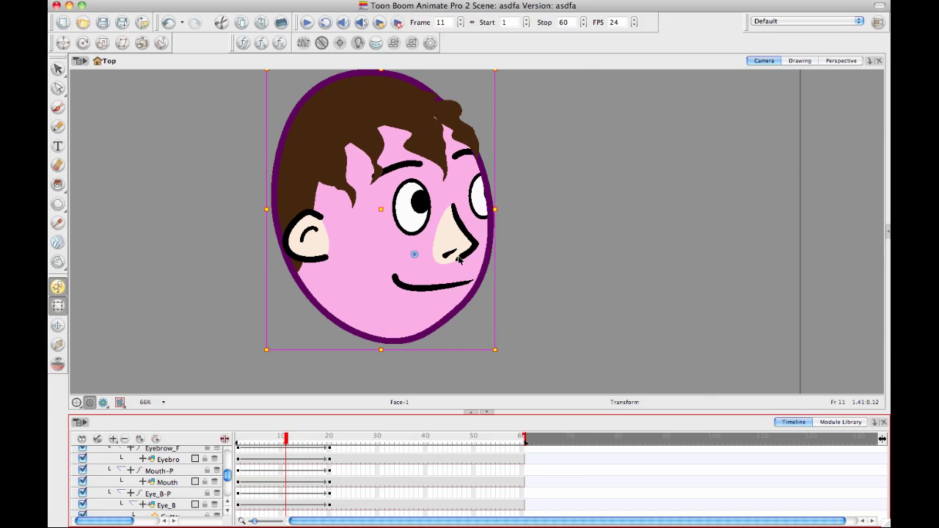
pyautogui.moveTo(286, 440); pyautogui.dragTo(335, 433)
pyautogui.click(524, 261)
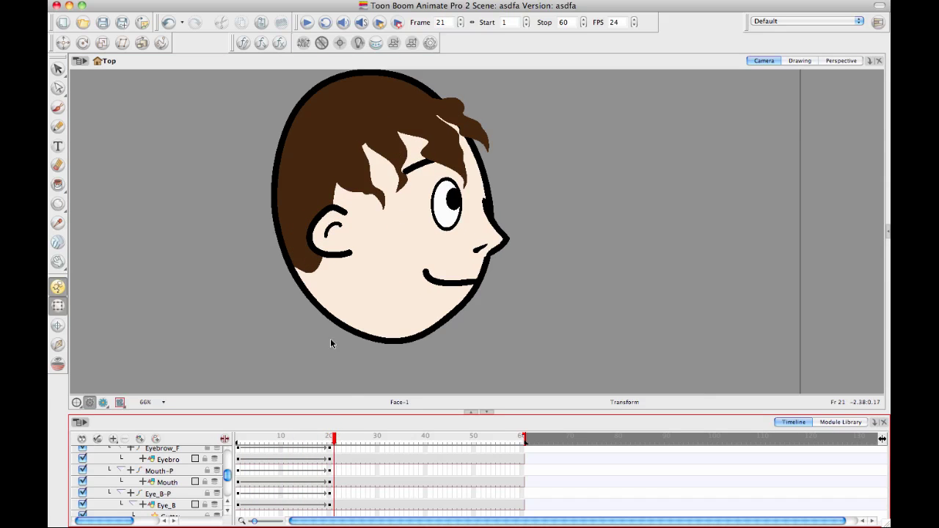
pyautogui.click(330, 438)
pyautogui.moveTo(329, 438)
pyautogui.mouseDown()
pyautogui.moveTo(235, 439)
pyautogui.moveTo(329, 439)
pyautogui.mouseUp()
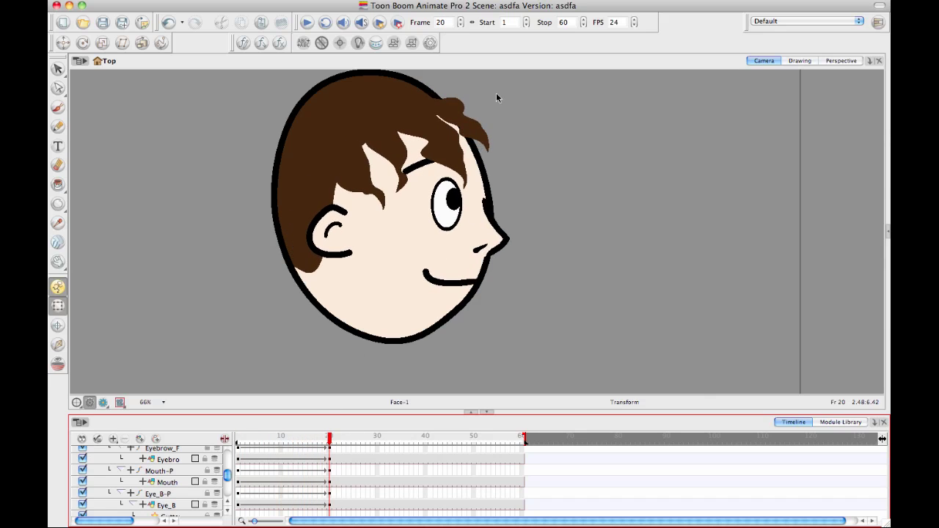